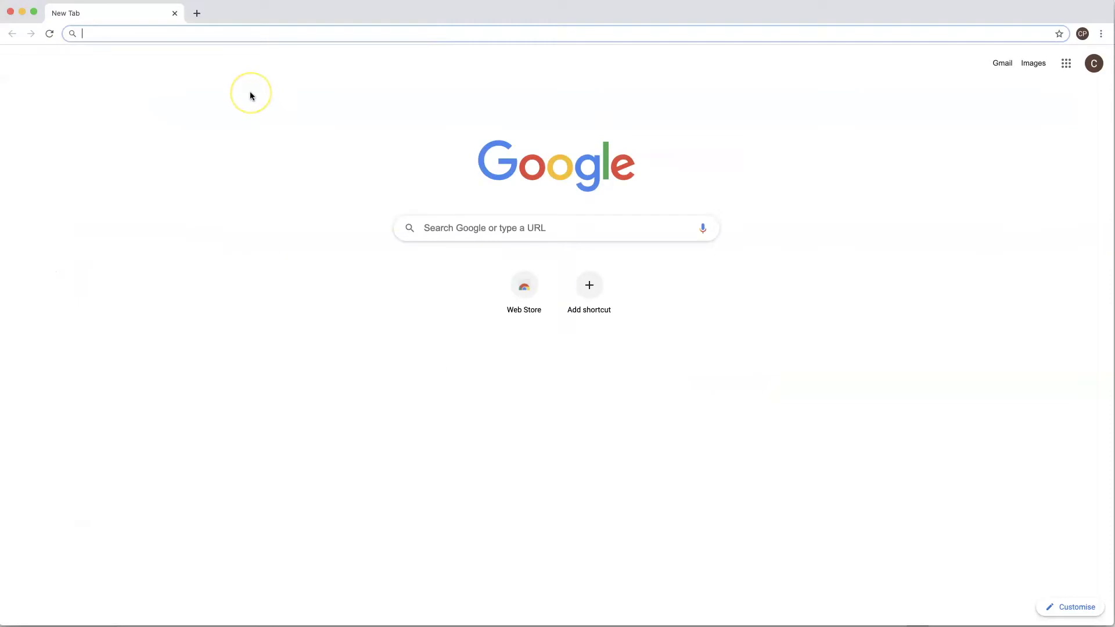
Open anaconda.com and go to the installer downloads of the Individual Edition
{"action": "type", "text": "anaconda"}
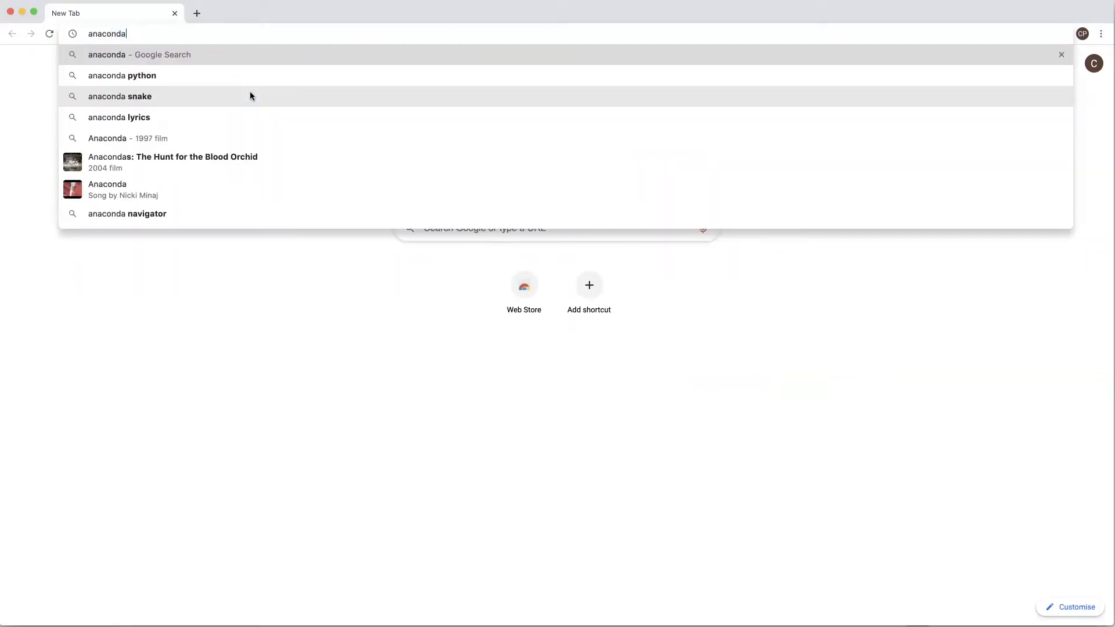
{"action": "type", "text": ".com"}
{"action": "key", "text": "Return"}
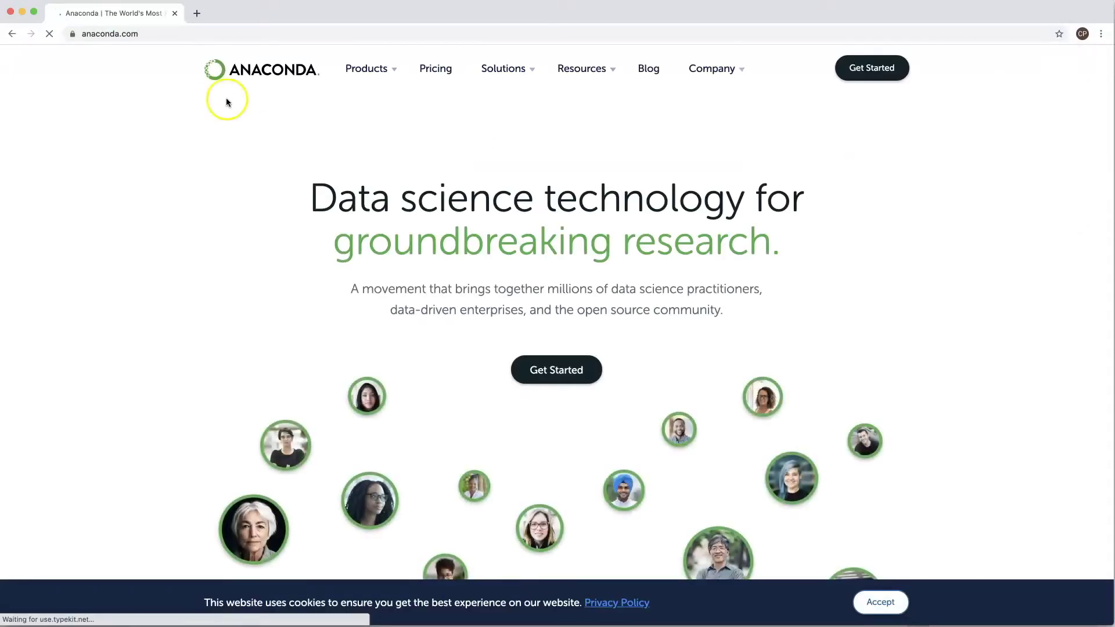
{"action": "mouse_move", "coordinate": [393, 70]}
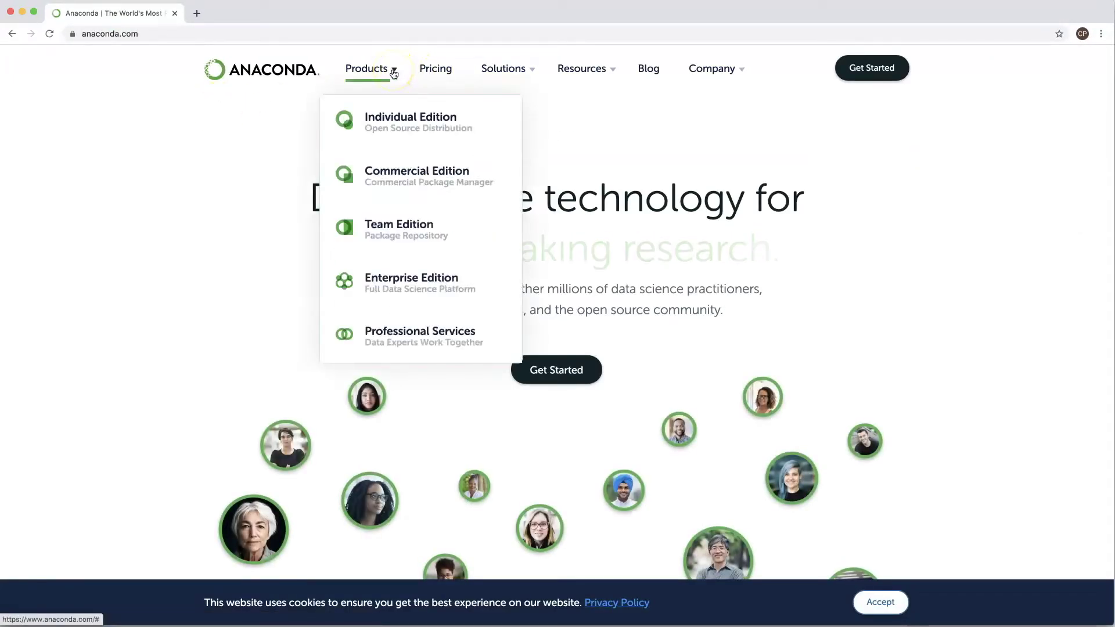
{"action": "left_click", "coordinate": [401, 124]}
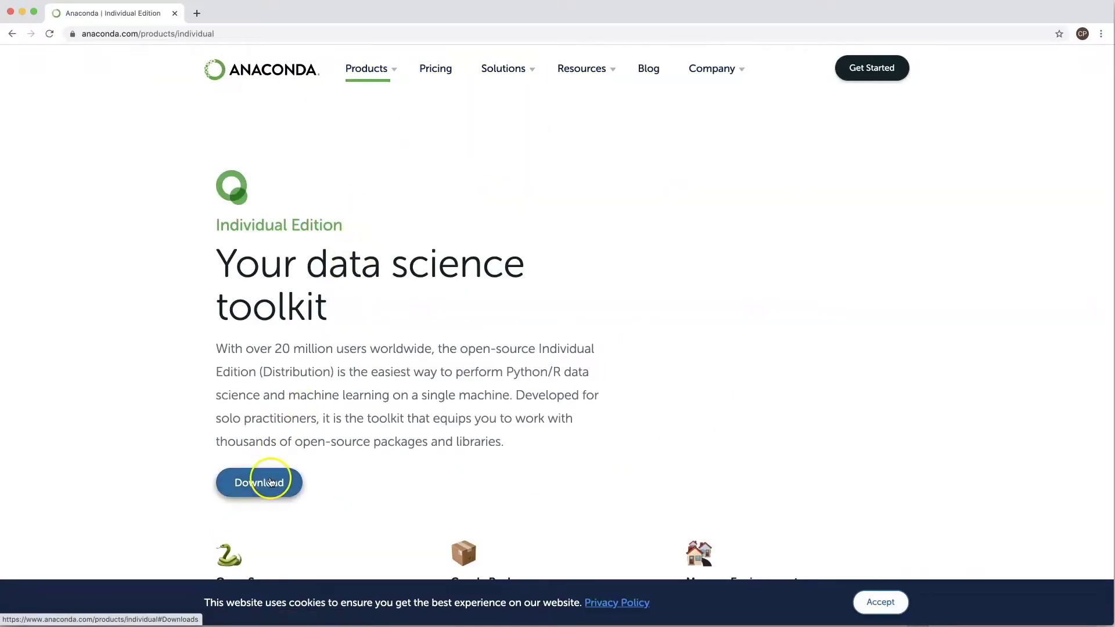
{"action": "left_click", "coordinate": [270, 482]}
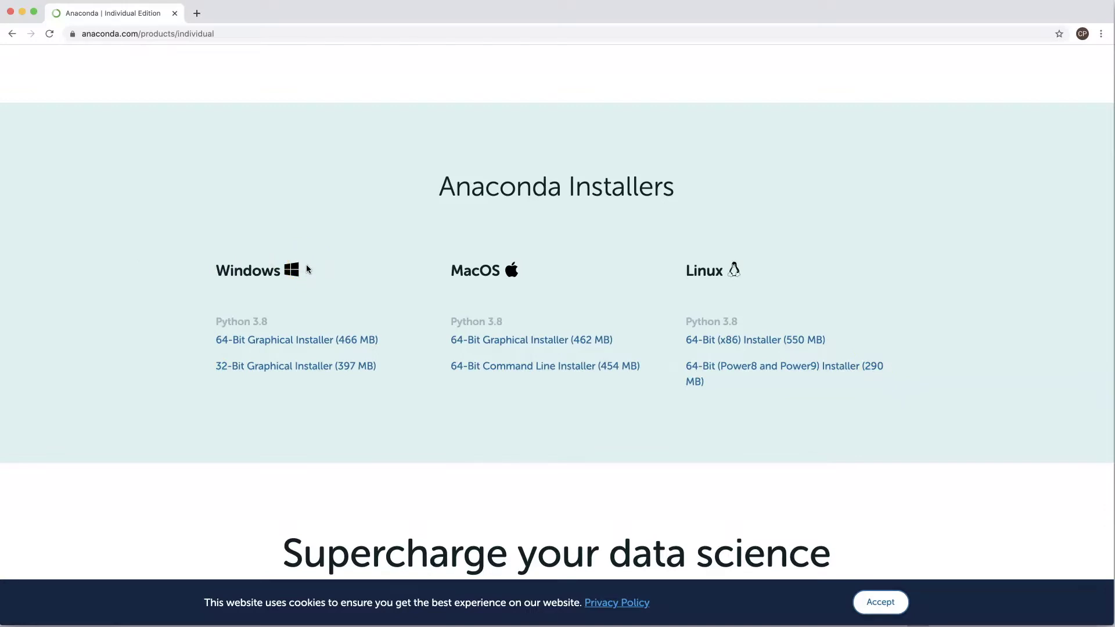
Switch to PowerPoint and show the Open Anaconda Navigator slide, and launch Jupyter Notebook from Anaconda Navigator
{"action": "key", "text": "super+Tab"}
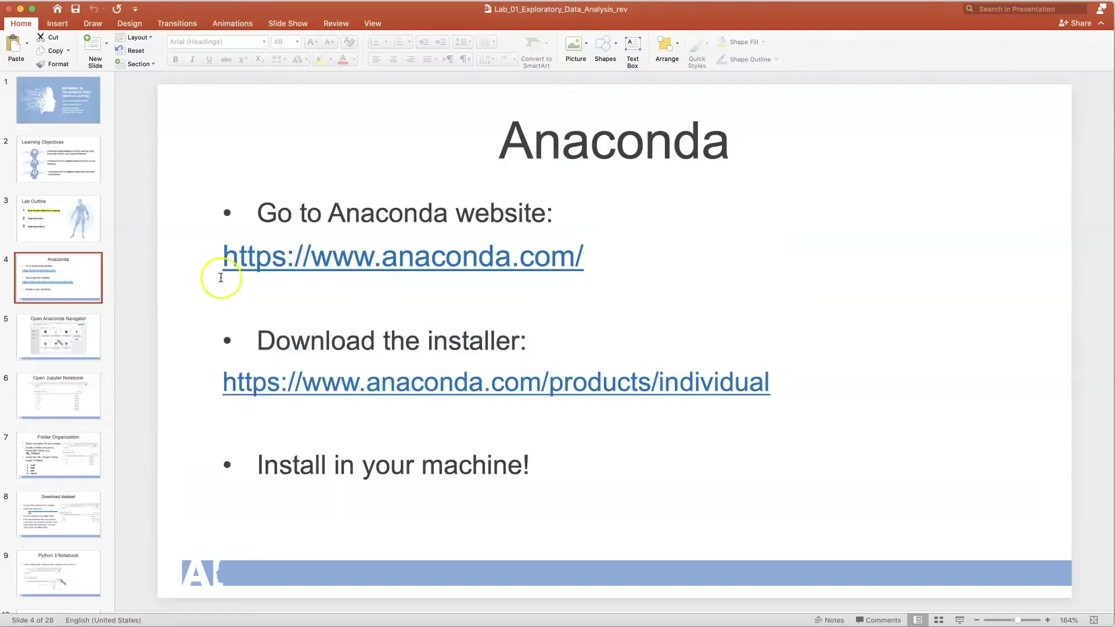
{"action": "left_click", "coordinate": [67, 346]}
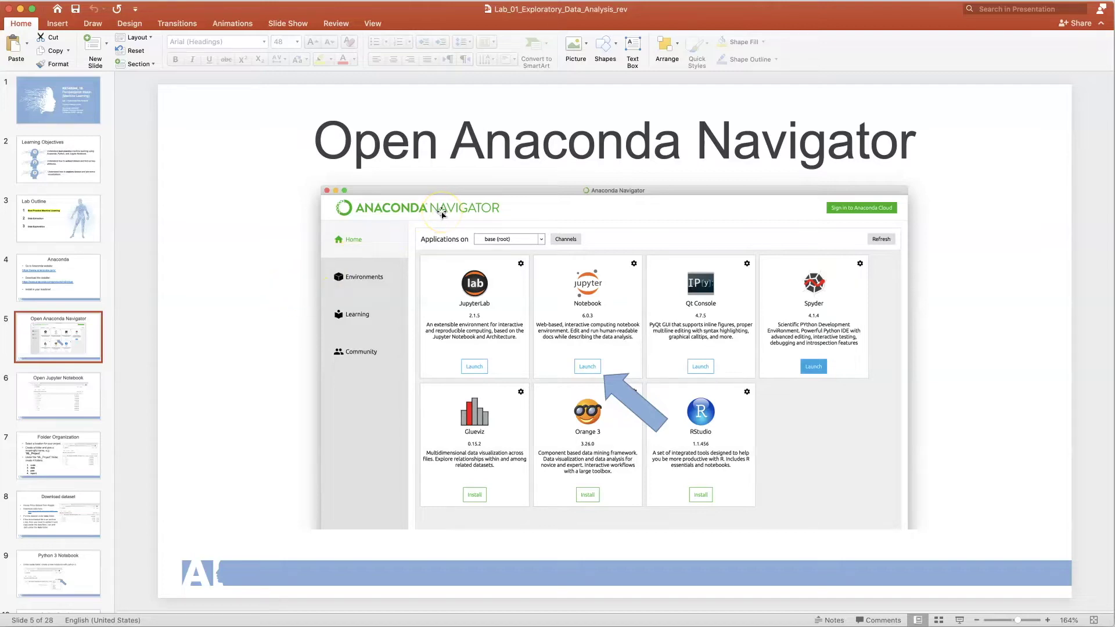
{"action": "key", "text": "super+Tab"}
{"action": "key", "text": "super+Tab"}
{"action": "key", "text": "super+Tab"}
{"action": "key", "text": "super+Tab"}
{"action": "key", "text": "super+Tab"}
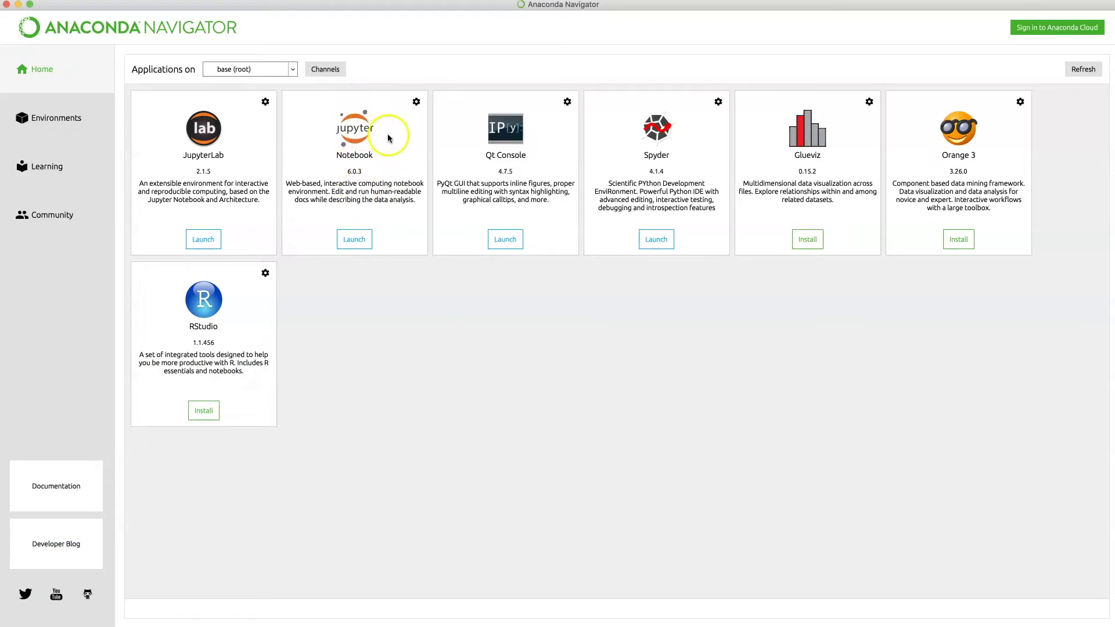
{"action": "left_click", "coordinate": [354, 240]}
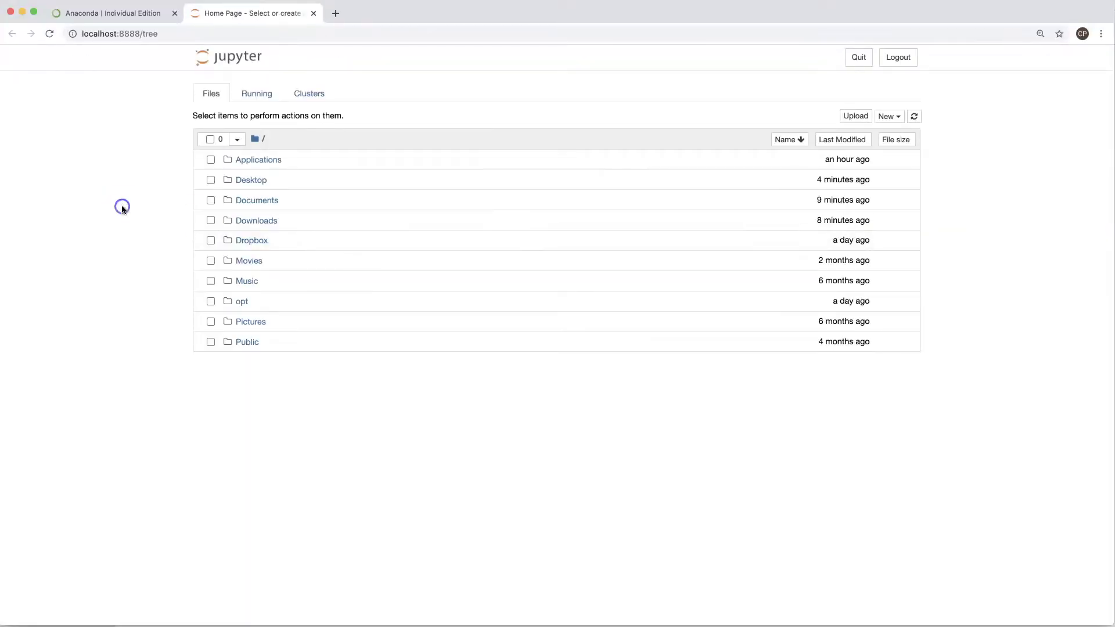
Create a new folder inside Desktop in the Jupyter file browser and name it ML_Project
{"action": "left_click", "coordinate": [245, 182]}
{"action": "left_click", "coordinate": [890, 119]}
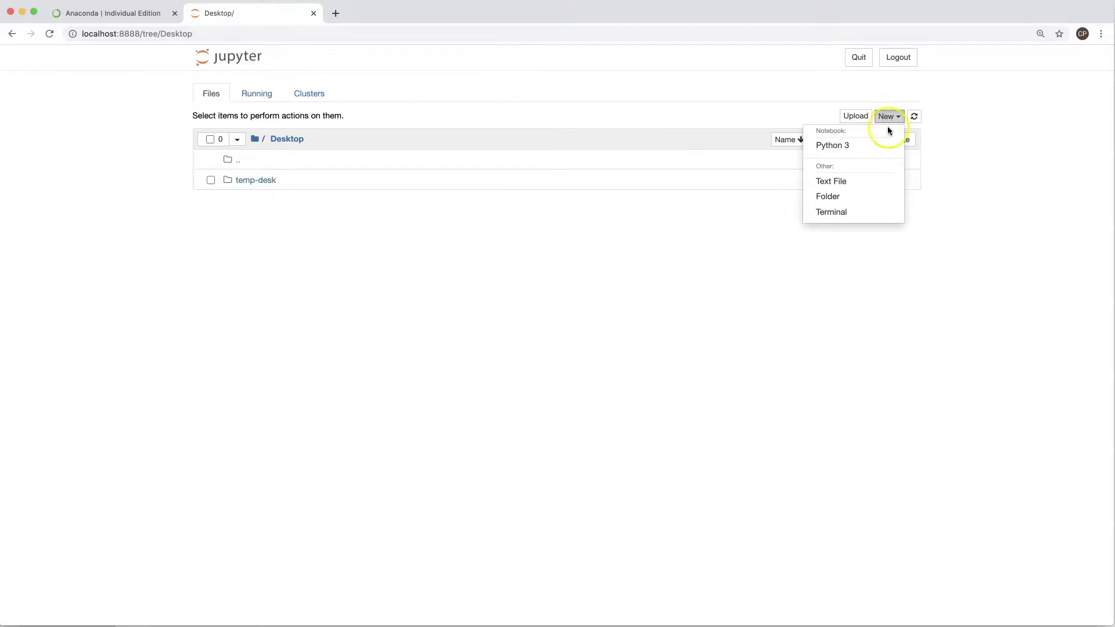
{"action": "left_click", "coordinate": [864, 196]}
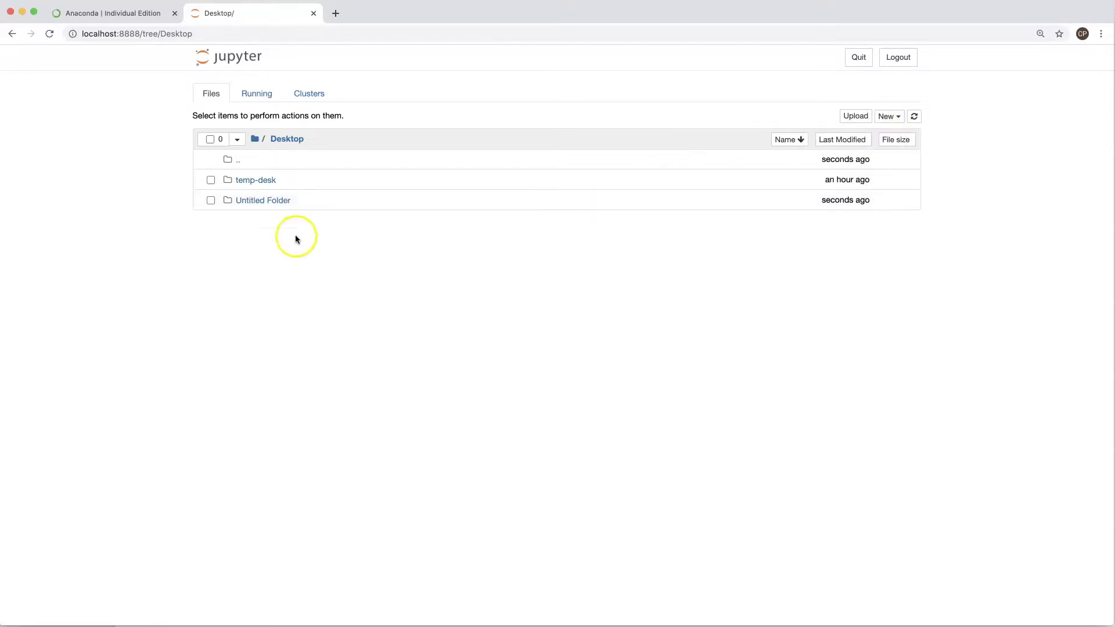
{"action": "left_click", "coordinate": [210, 201]}
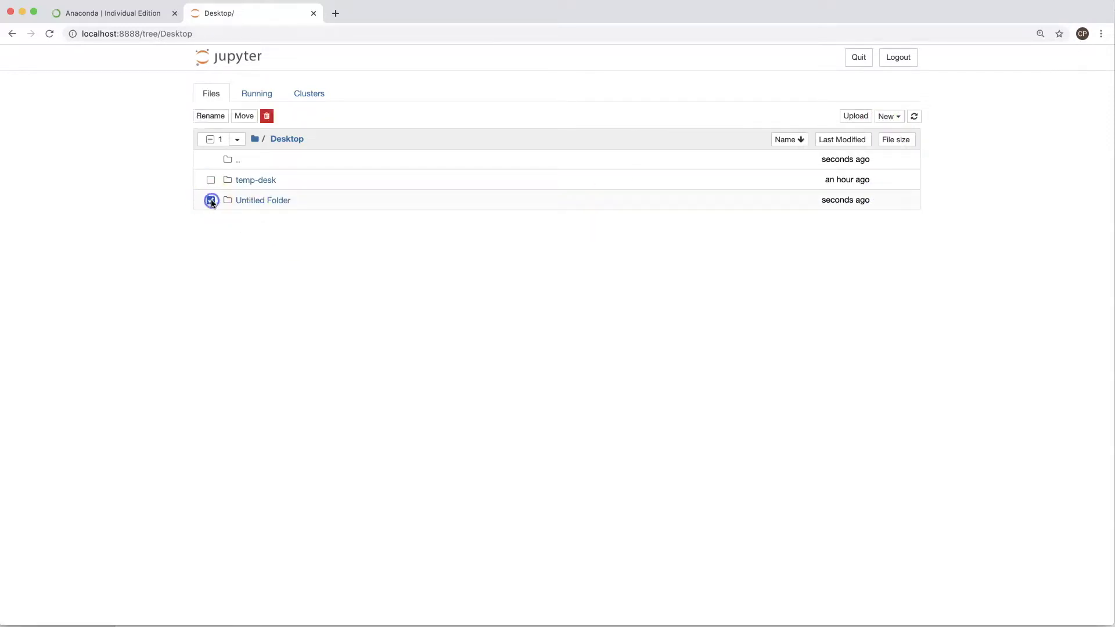
{"action": "left_click", "coordinate": [210, 116]}
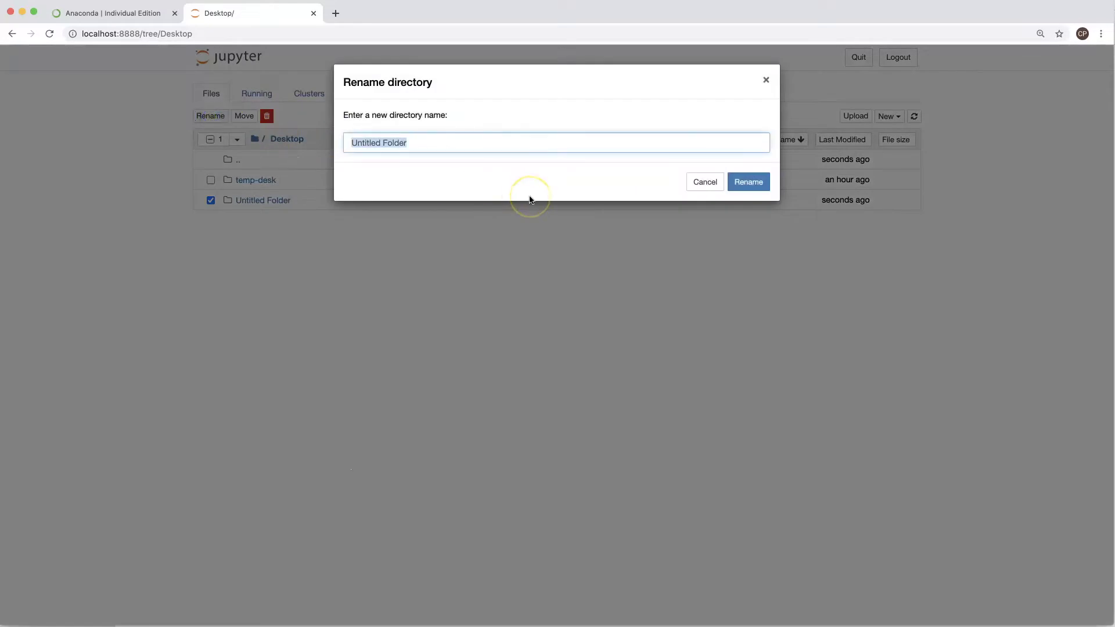
{"action": "type", "text": "ML_Project"}
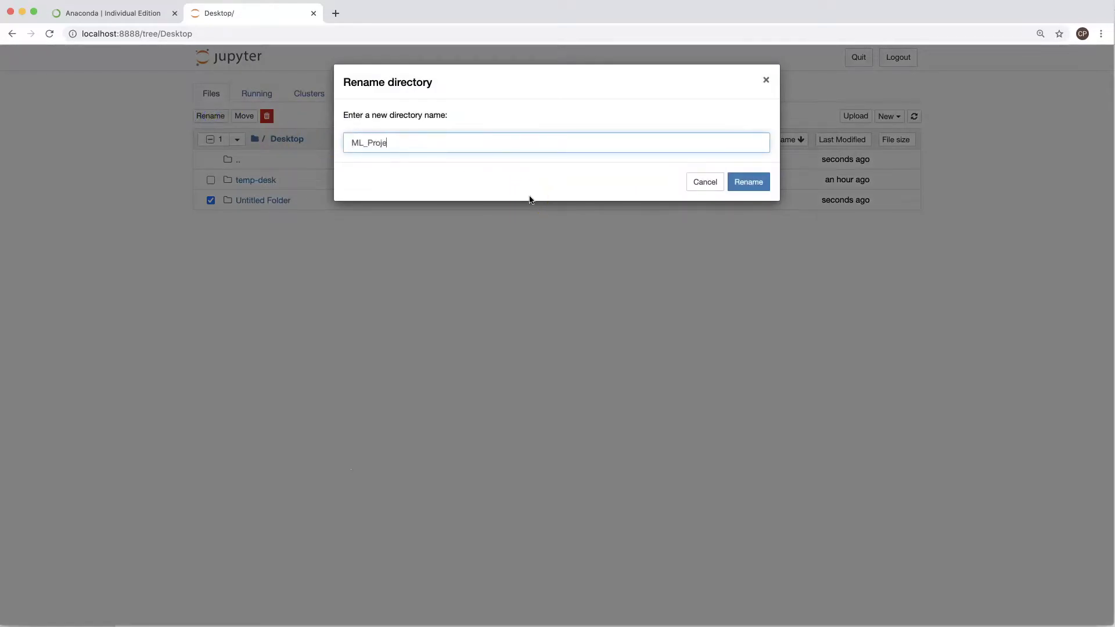
{"action": "left_click", "coordinate": [753, 182]}
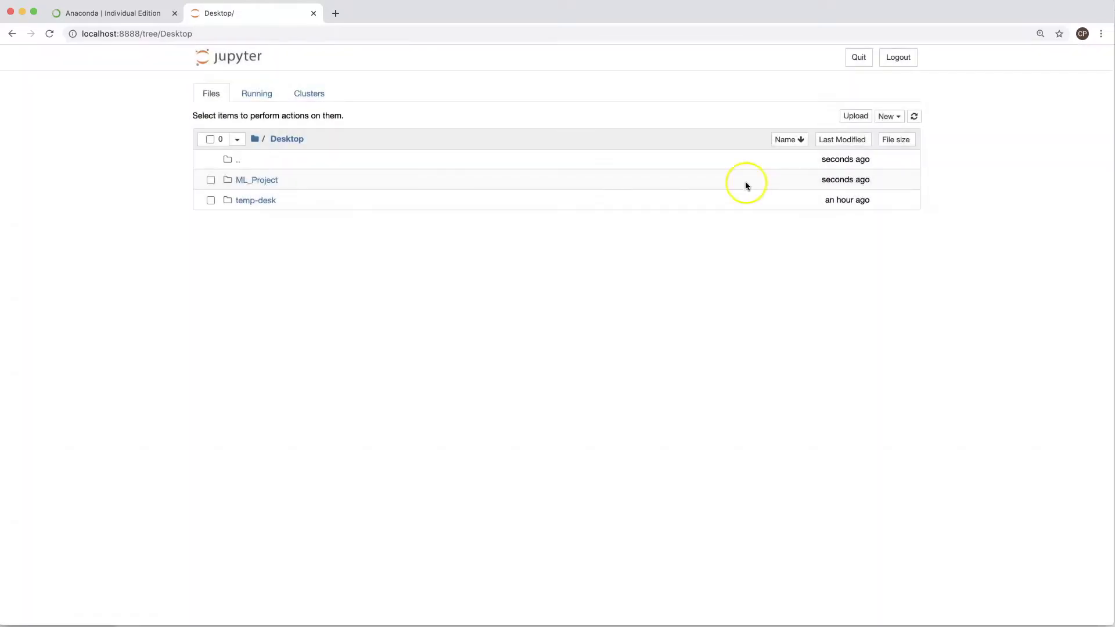
{"action": "left_click", "coordinate": [896, 118]}
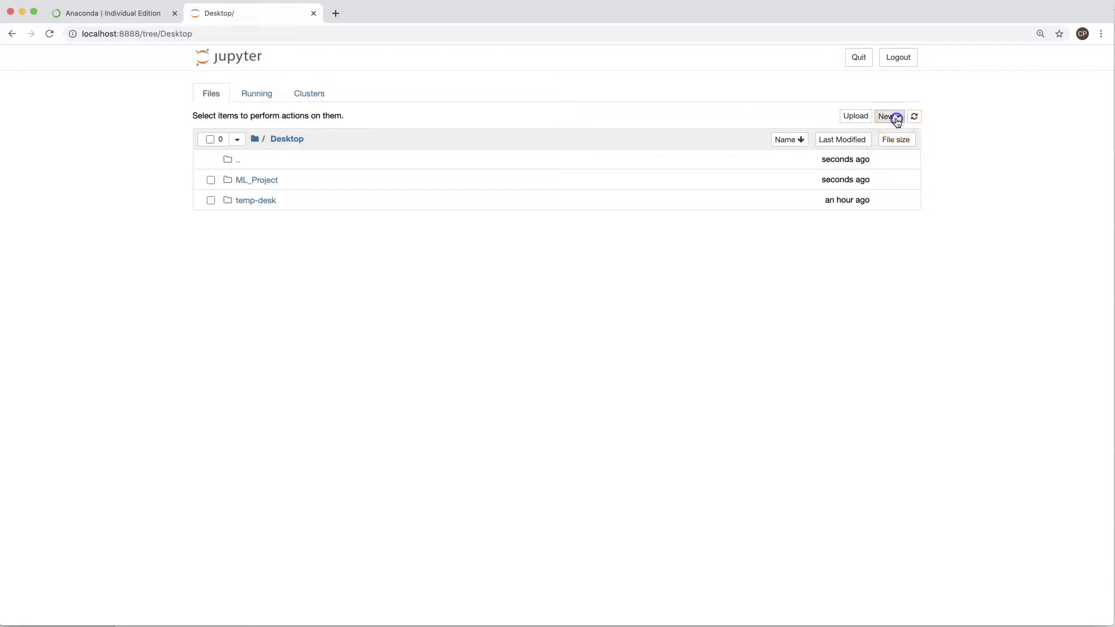
{"action": "left_click", "coordinate": [548, 267]}
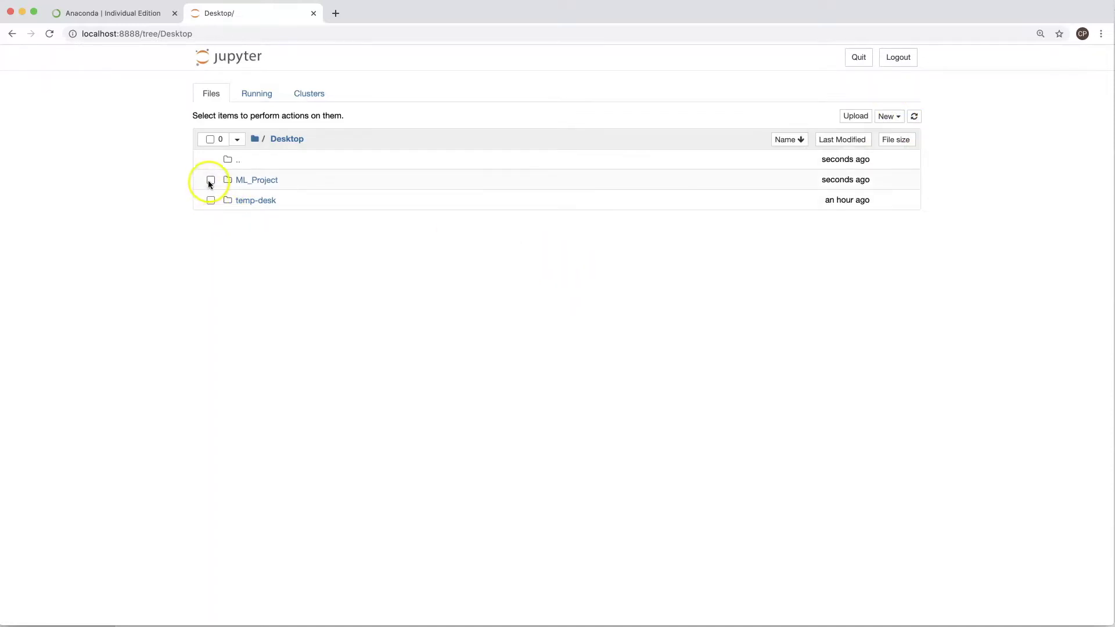
{"action": "left_click", "coordinate": [210, 181]}
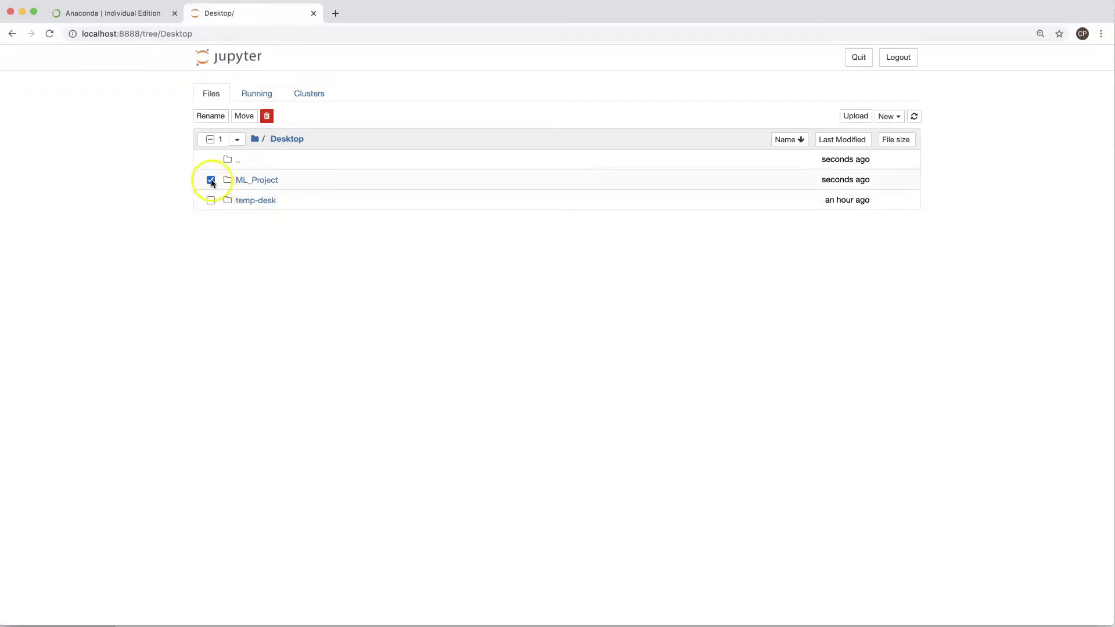
{"action": "left_click", "coordinate": [211, 180]}
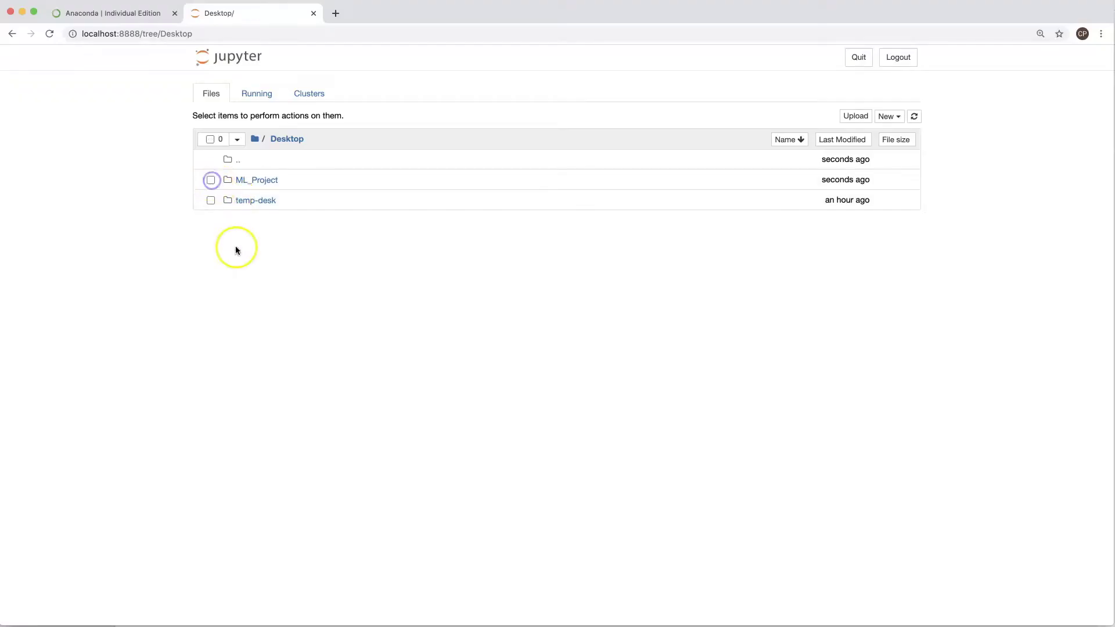
Open the ML_Project folder and create four new untitled folders inside it
{"action": "left_click", "coordinate": [248, 180]}
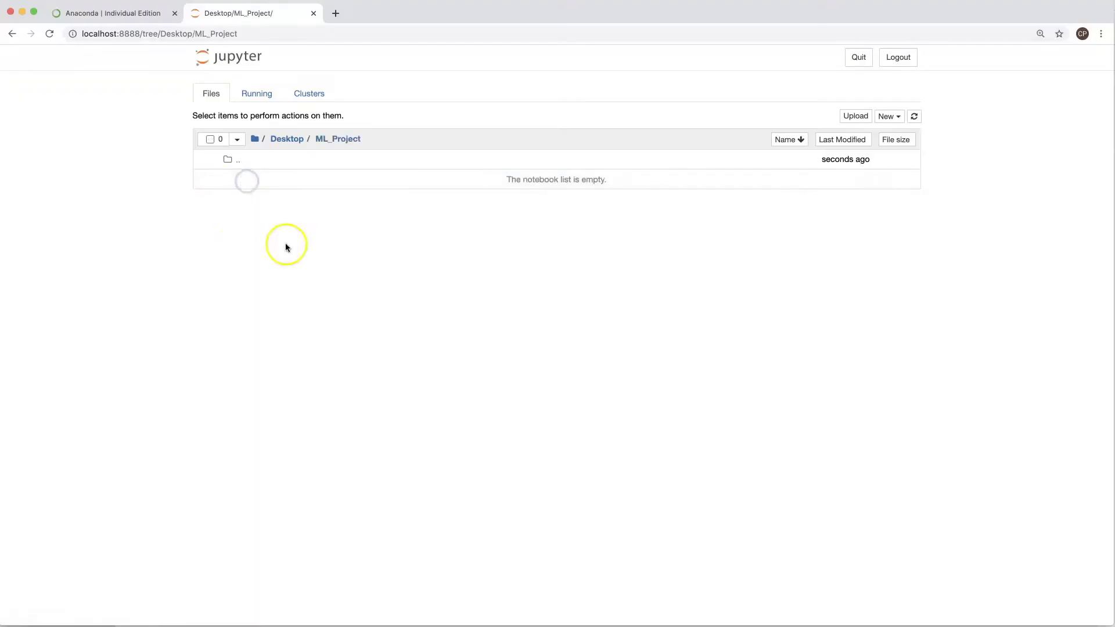
{"action": "left_click", "coordinate": [892, 118]}
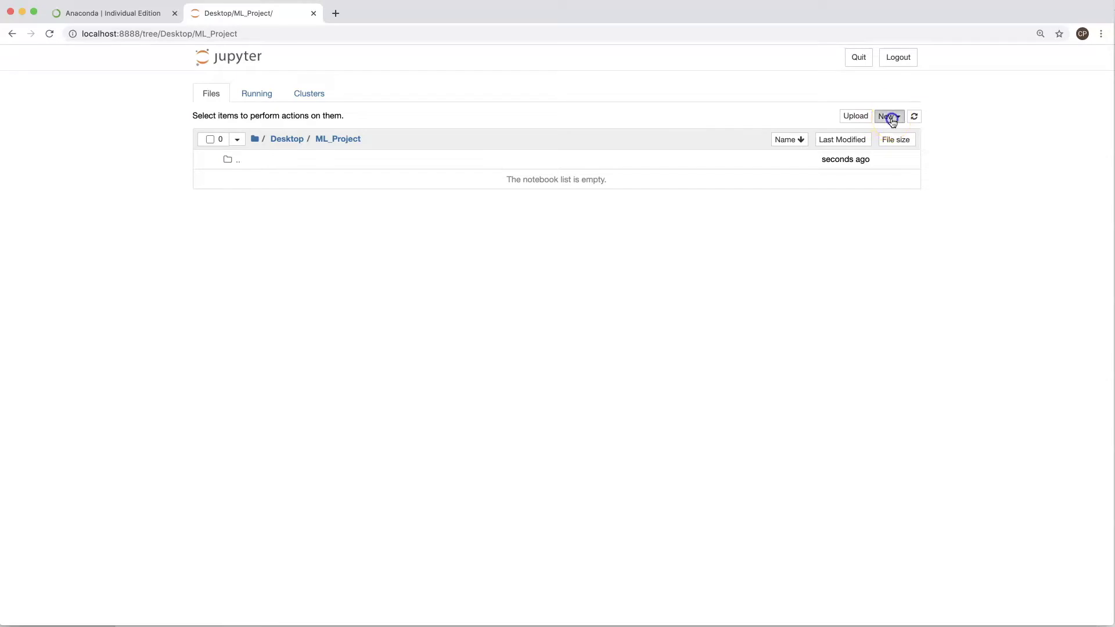
{"action": "left_click", "coordinate": [861, 194]}
{"action": "left_click", "coordinate": [889, 116]}
{"action": "left_click", "coordinate": [871, 194]}
{"action": "left_click", "coordinate": [891, 119]}
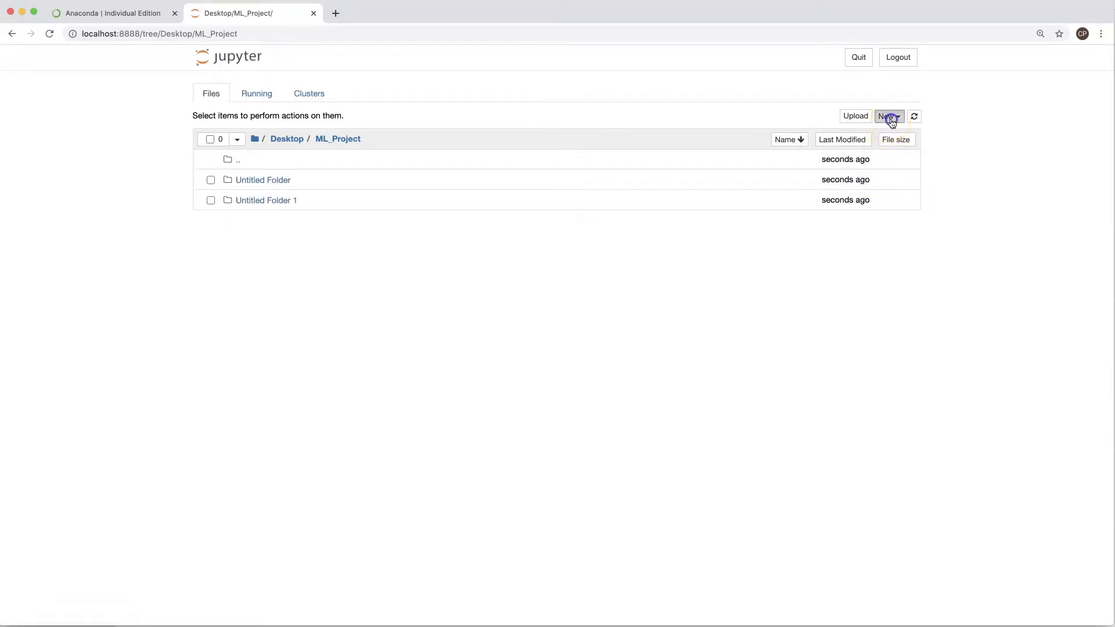
{"action": "left_click", "coordinate": [871, 195]}
{"action": "left_click", "coordinate": [892, 118]}
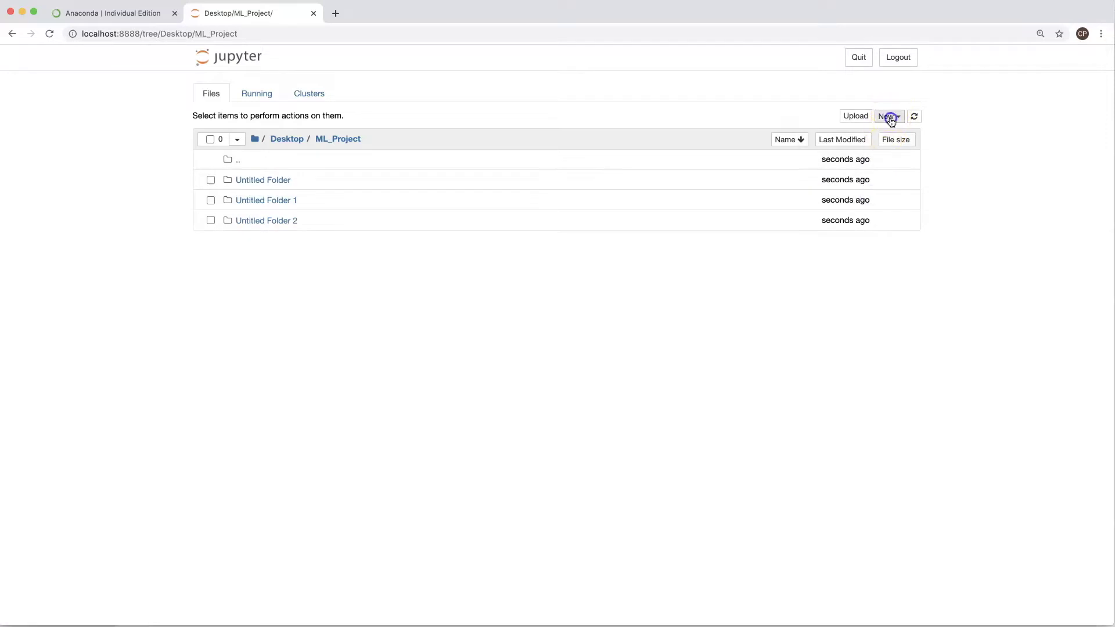
{"action": "left_click", "coordinate": [873, 196]}
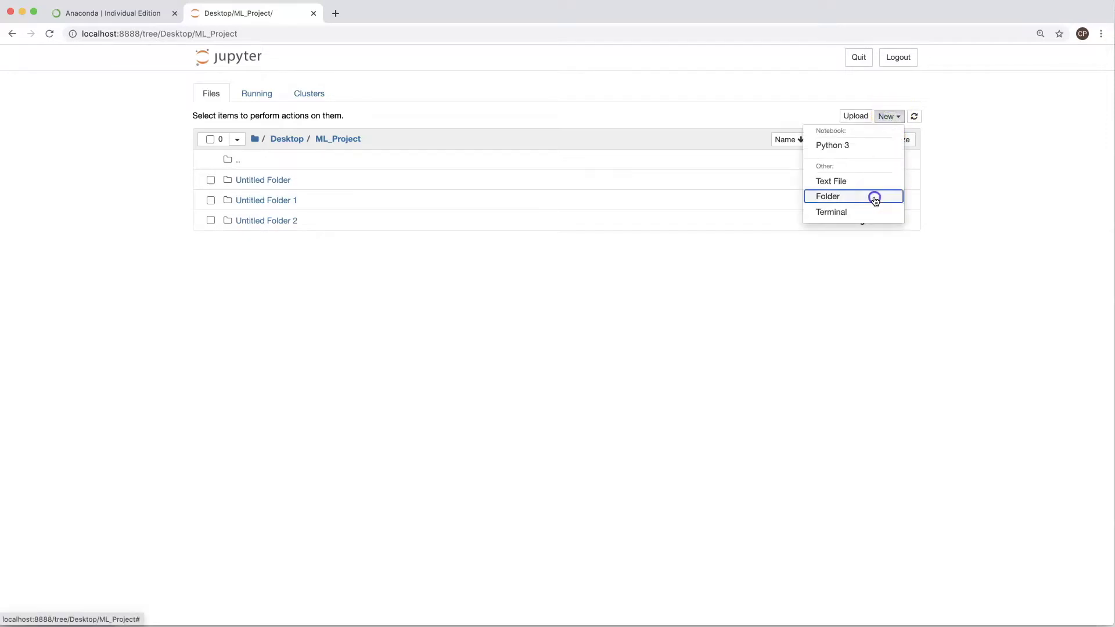
Rename Untitled Folder to code and Untitled Folder 1 to data
{"action": "left_click", "coordinate": [210, 180]}
{"action": "left_click", "coordinate": [211, 115]}
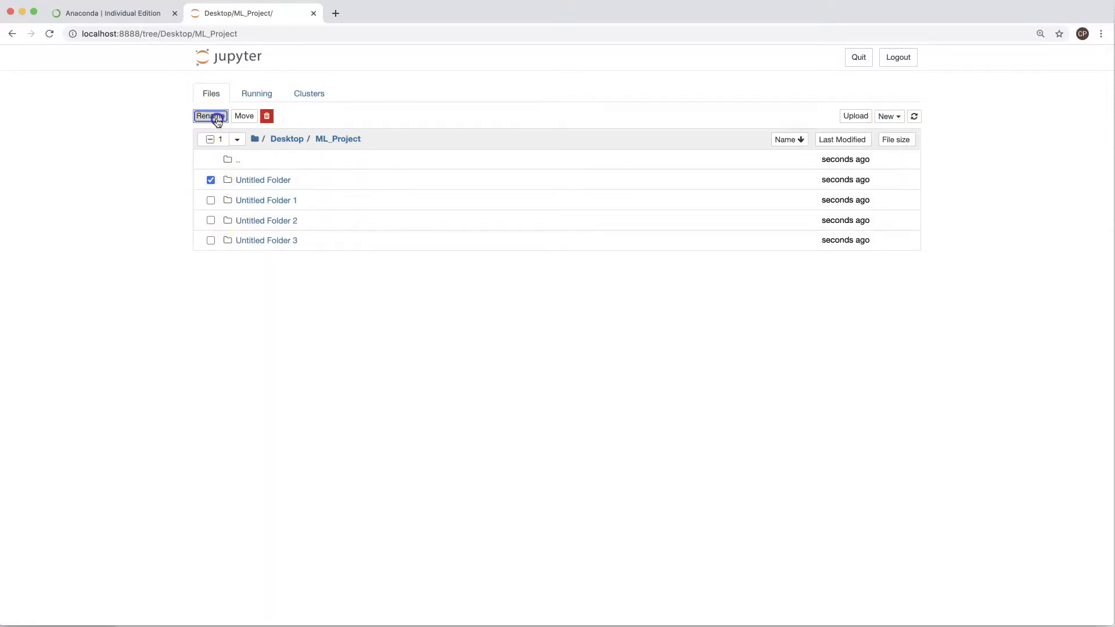
{"action": "type", "text": "code"}
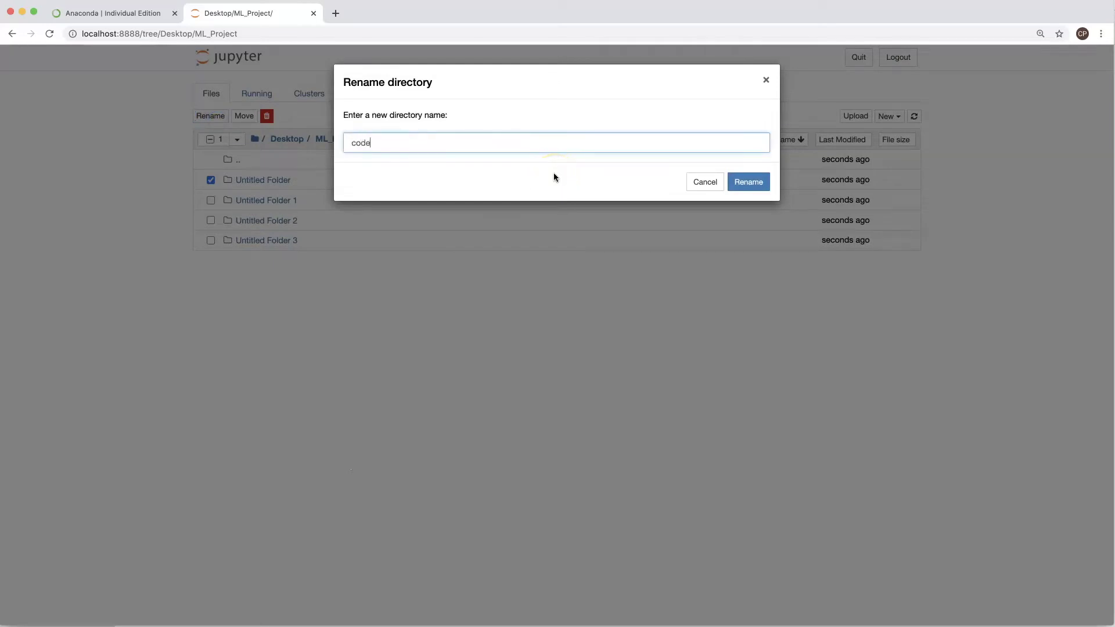
{"action": "key", "text": "Return"}
{"action": "left_click", "coordinate": [210, 200]}
{"action": "left_click", "coordinate": [210, 117]}
{"action": "type", "text": "data"}
{"action": "key", "text": "Return"}
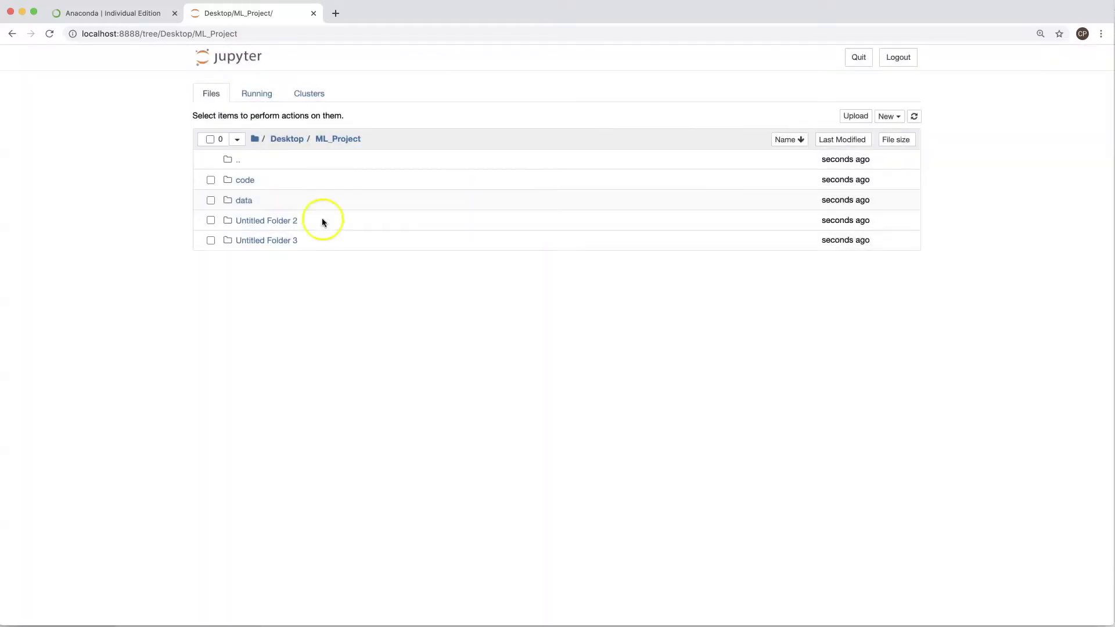
Rename Untitled Folder 2 to plot and Untitled Folder 3 to report
{"action": "left_click", "coordinate": [210, 221]}
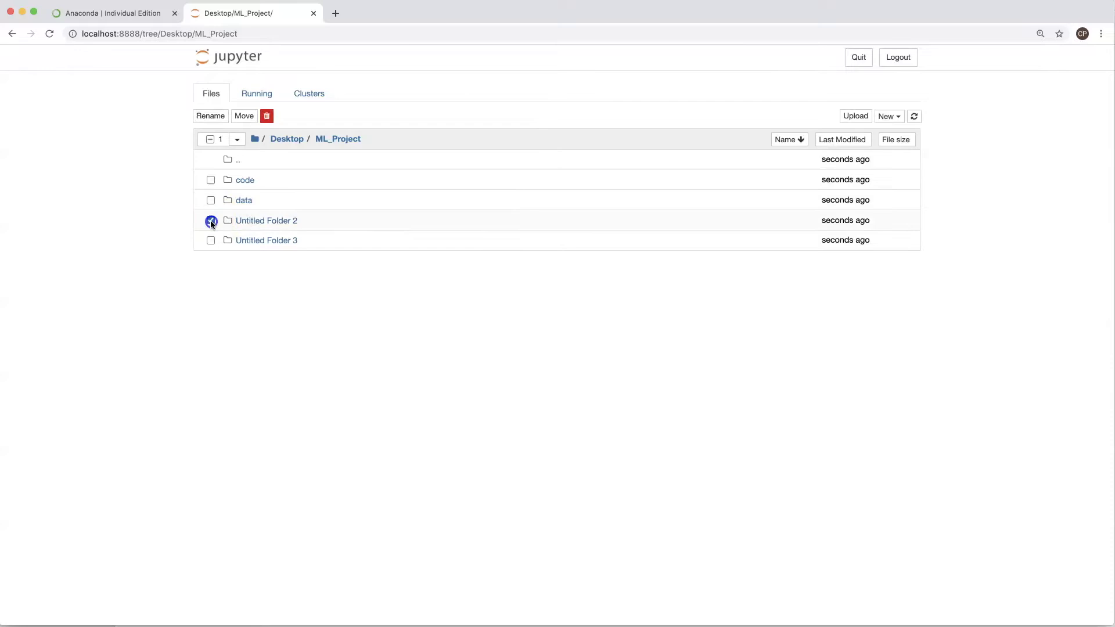
{"action": "left_click", "coordinate": [213, 118]}
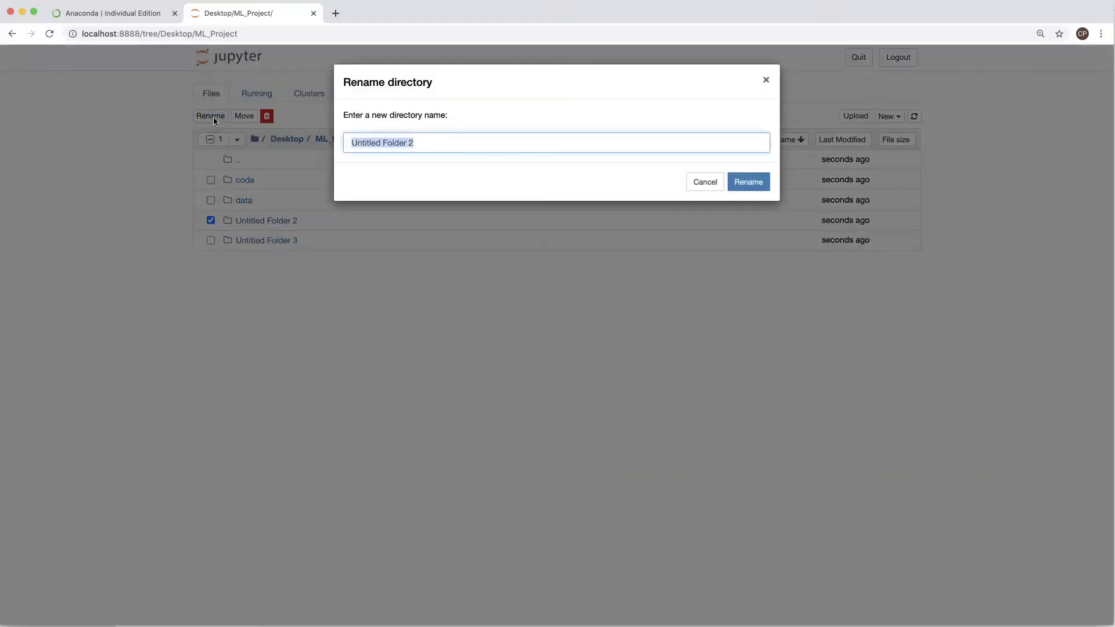
{"action": "type", "text": "plot"}
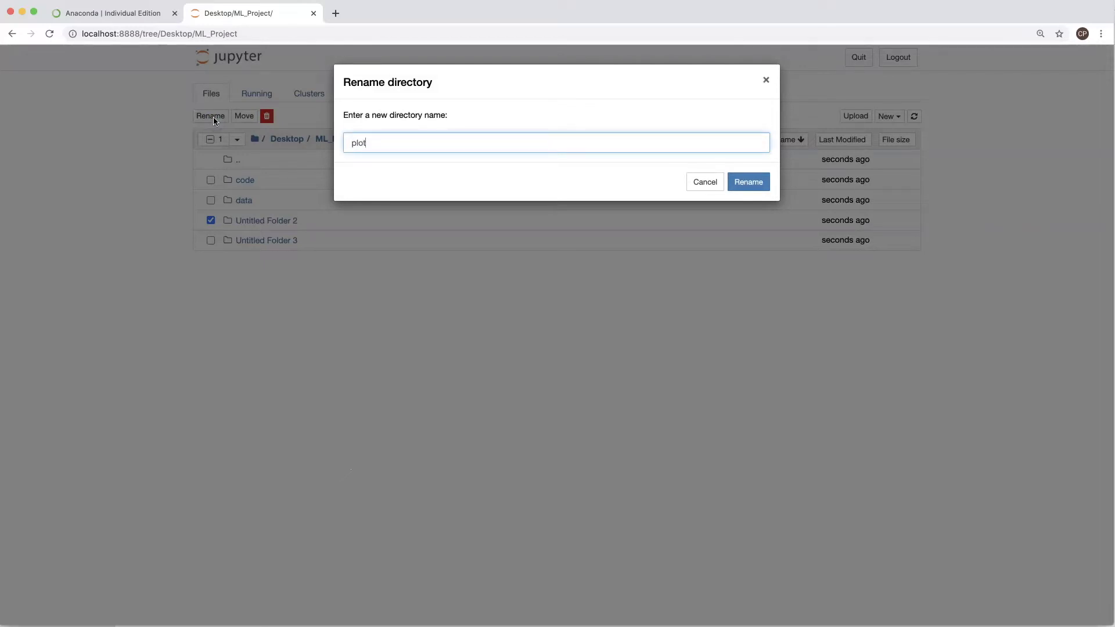
{"action": "key", "text": "Return"}
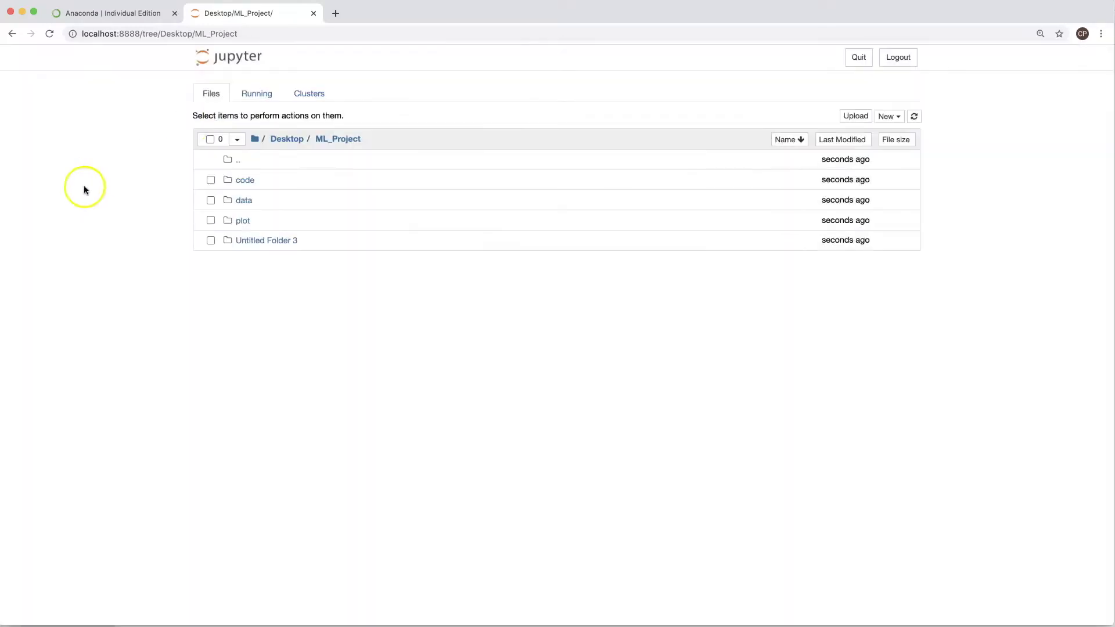
{"action": "left_click", "coordinate": [210, 240]}
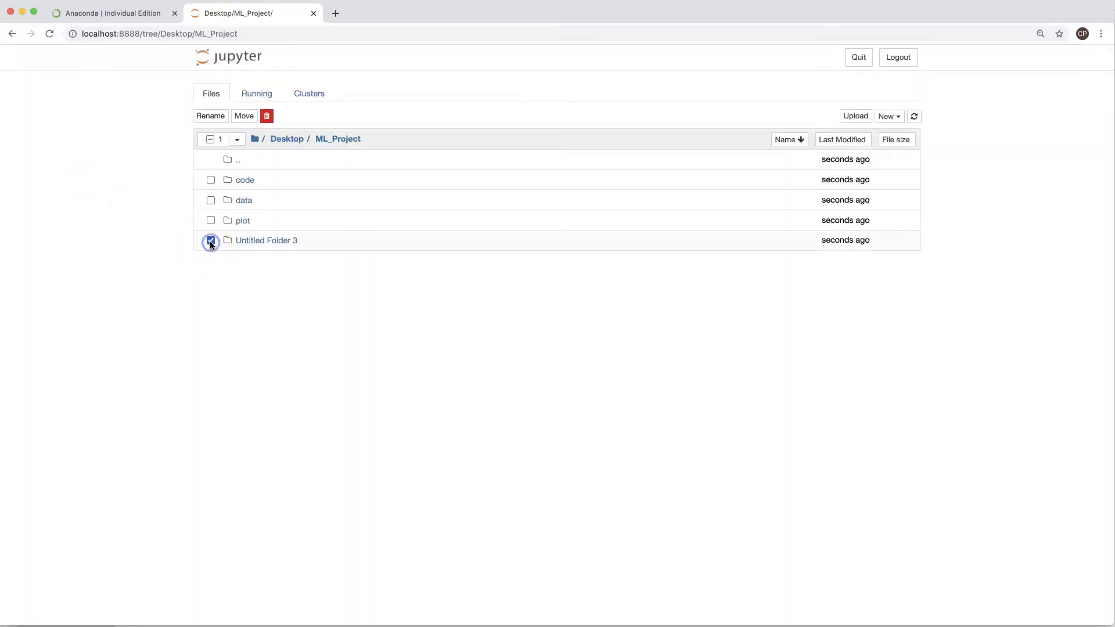
{"action": "left_click", "coordinate": [208, 117]}
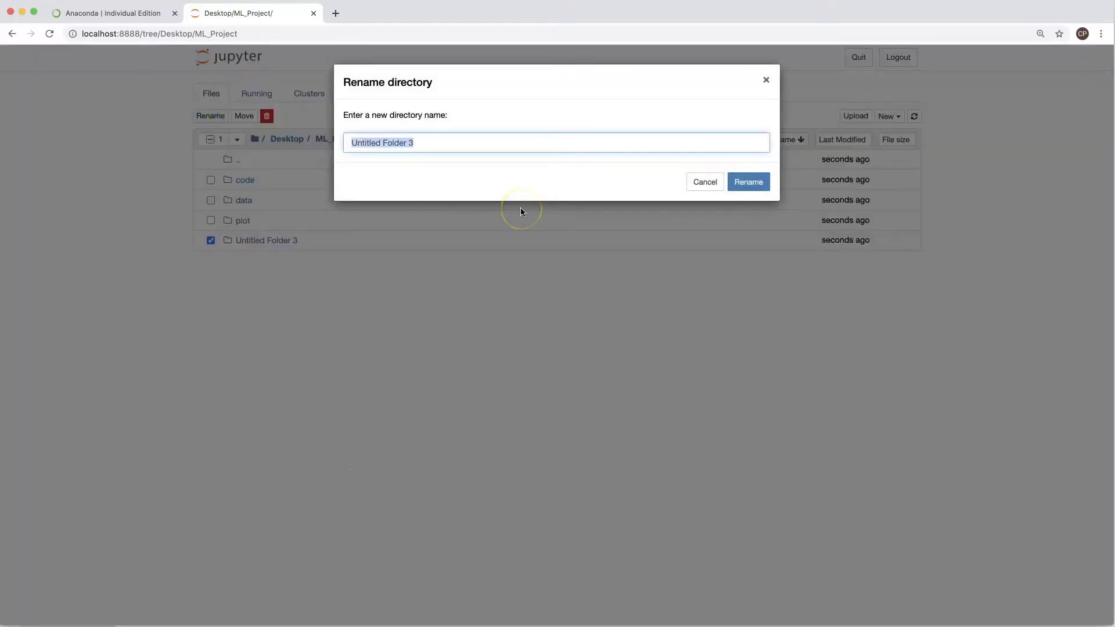
{"action": "type", "text": "report"}
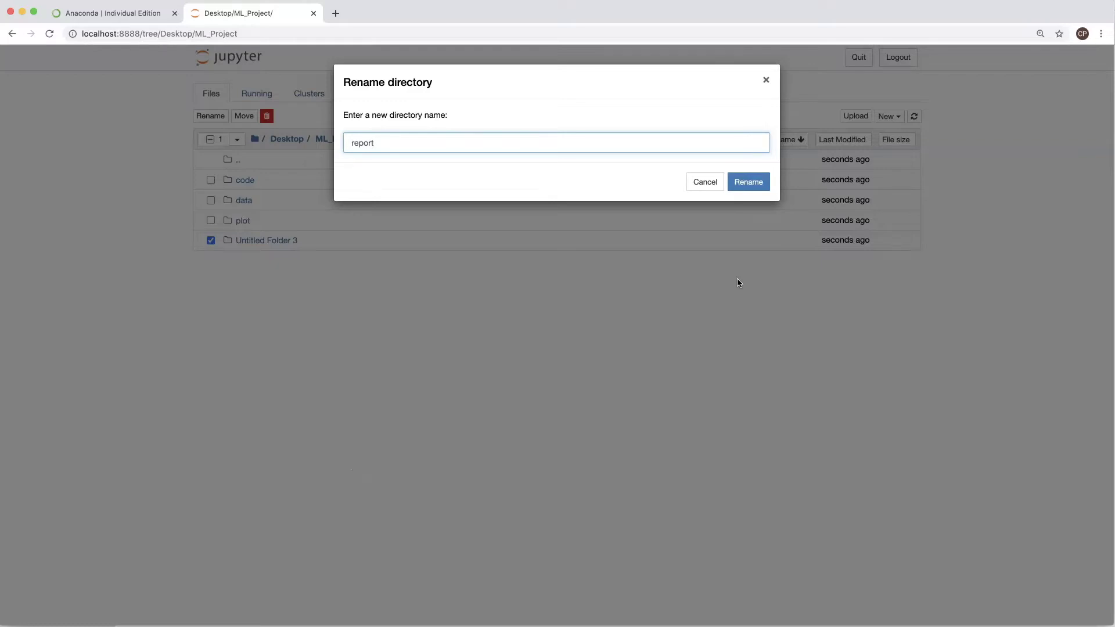
{"action": "left_click", "coordinate": [747, 186]}
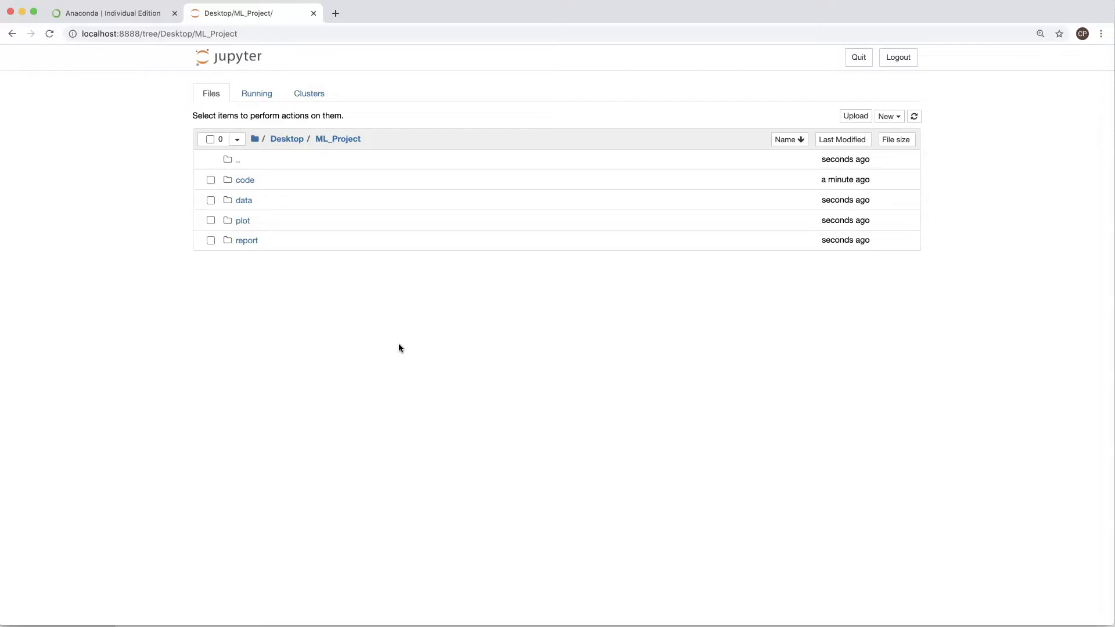
Switch to PowerPoint, advance to the Download dataset slide and copy the Kaggle house data link
{"action": "key", "text": "super+Tab"}
{"action": "left_click", "coordinate": [399, 344]}
{"action": "key", "text": "Down"}
{"action": "key", "text": "Down"}
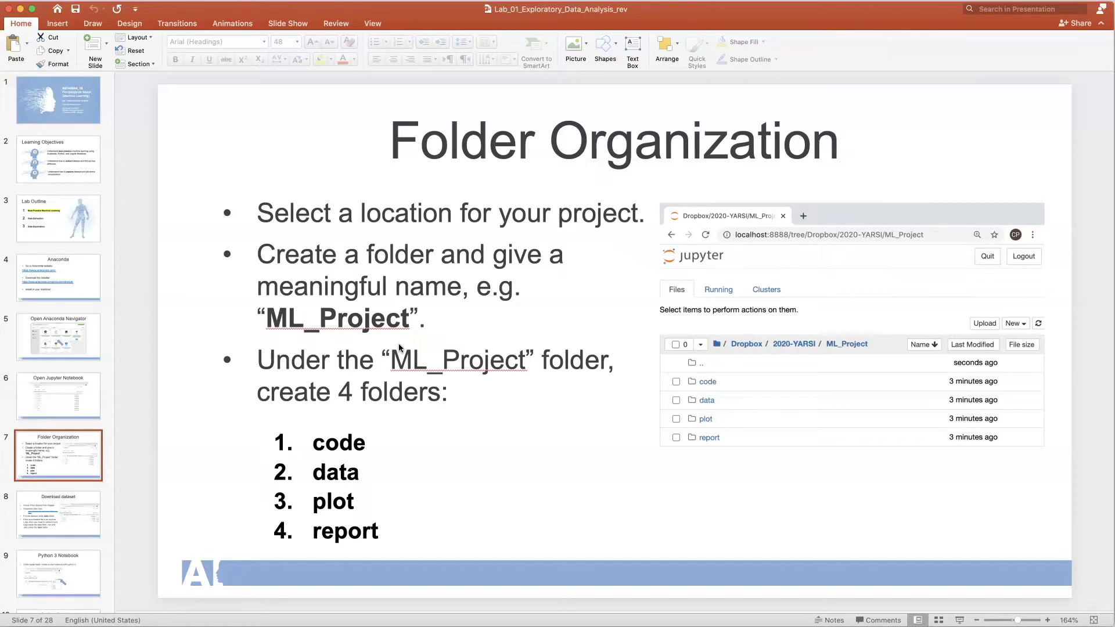
{"action": "key", "text": "Down"}
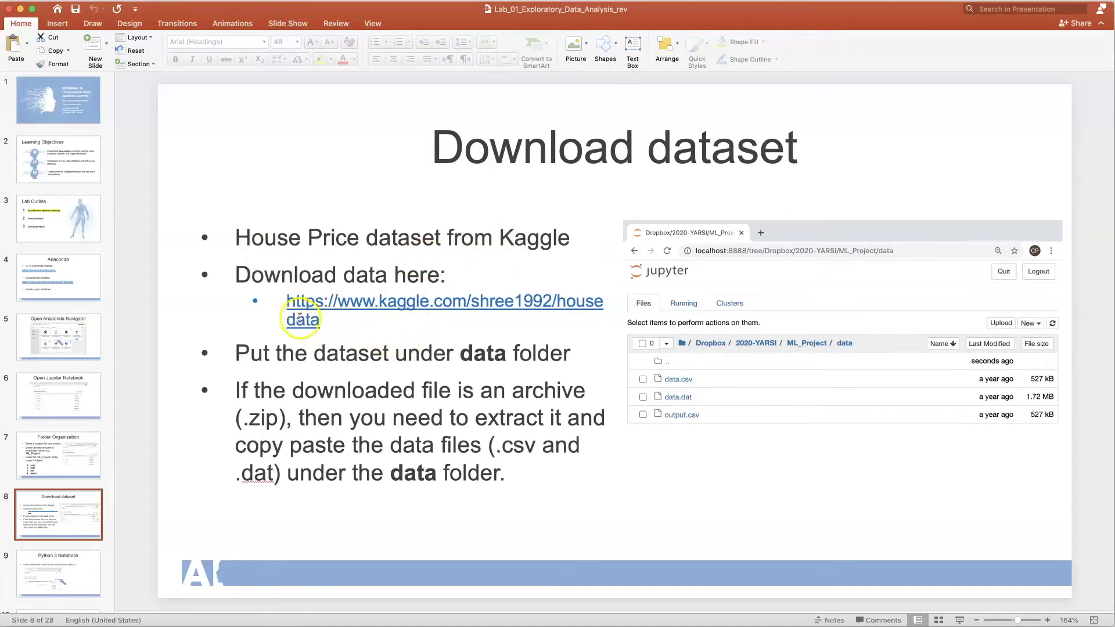
{"action": "left_click_drag", "start_coordinate": [284, 296], "coordinate": [320, 323]}
{"action": "key", "text": "super+c"}
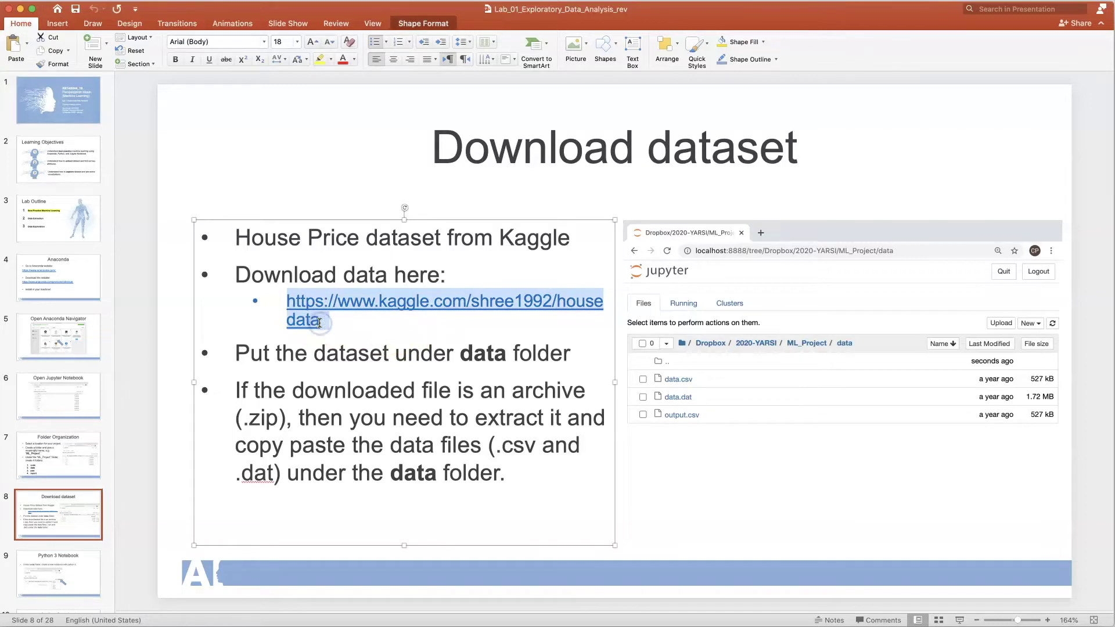
Switch to Chrome and open the copied Kaggle dataset link in a new tab
{"action": "key", "text": "super+Tab"}
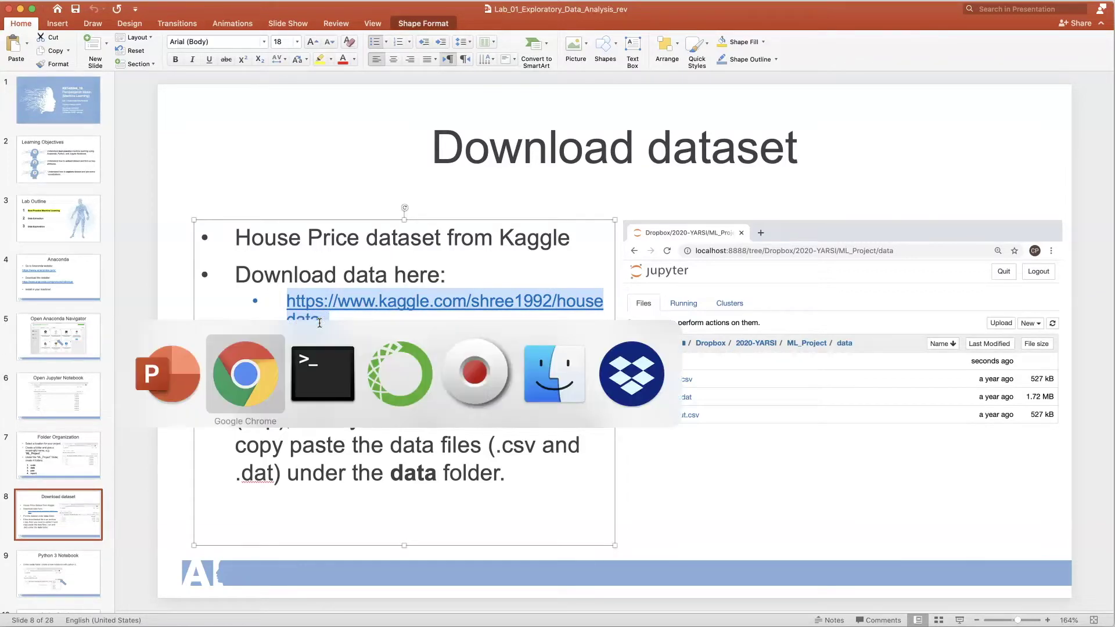
{"action": "left_click", "coordinate": [337, 14]}
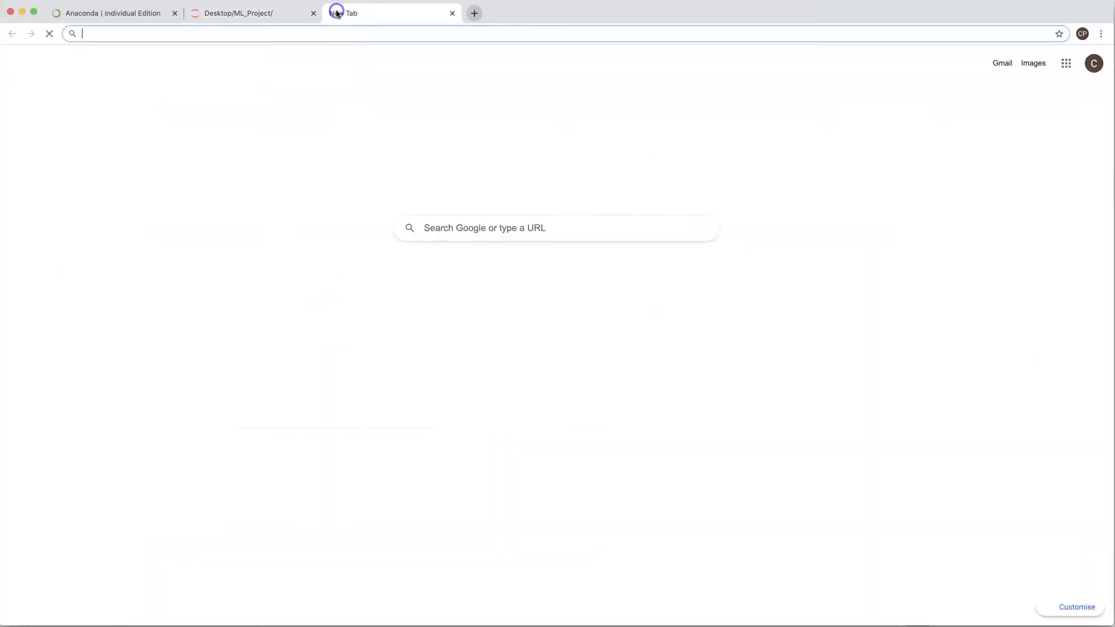
{"action": "key", "text": "super+v"}
{"action": "key", "text": "Return"}
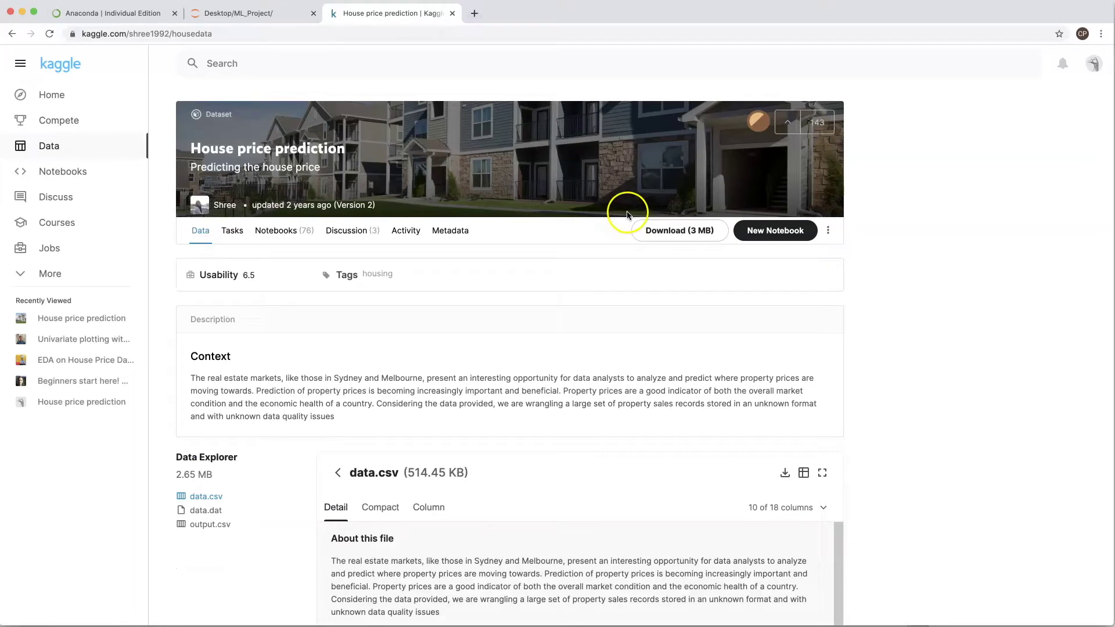
Download the House price prediction dataset as a zip named archive into the data folder of ML_Project
{"action": "left_click", "coordinate": [655, 231]}
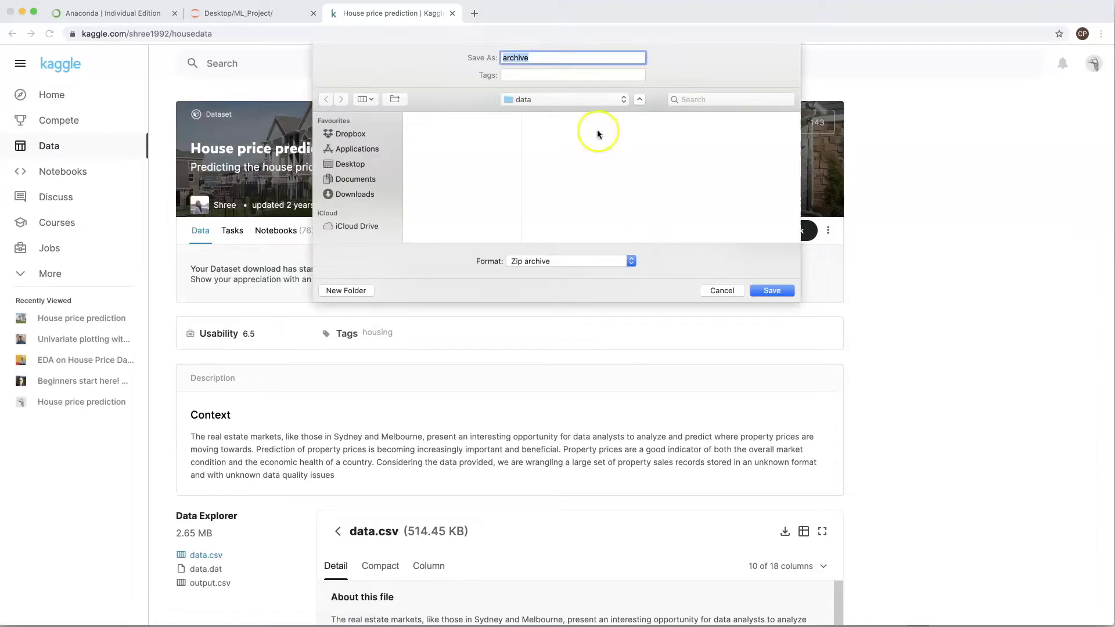
{"action": "left_click", "coordinate": [476, 148]}
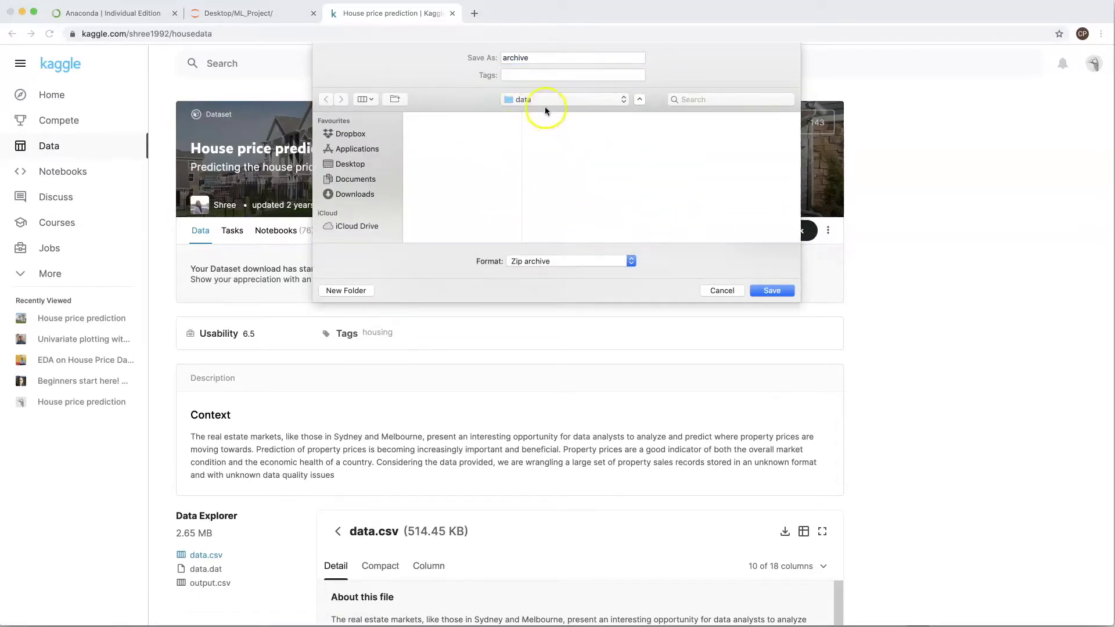
{"action": "left_click", "coordinate": [545, 108]}
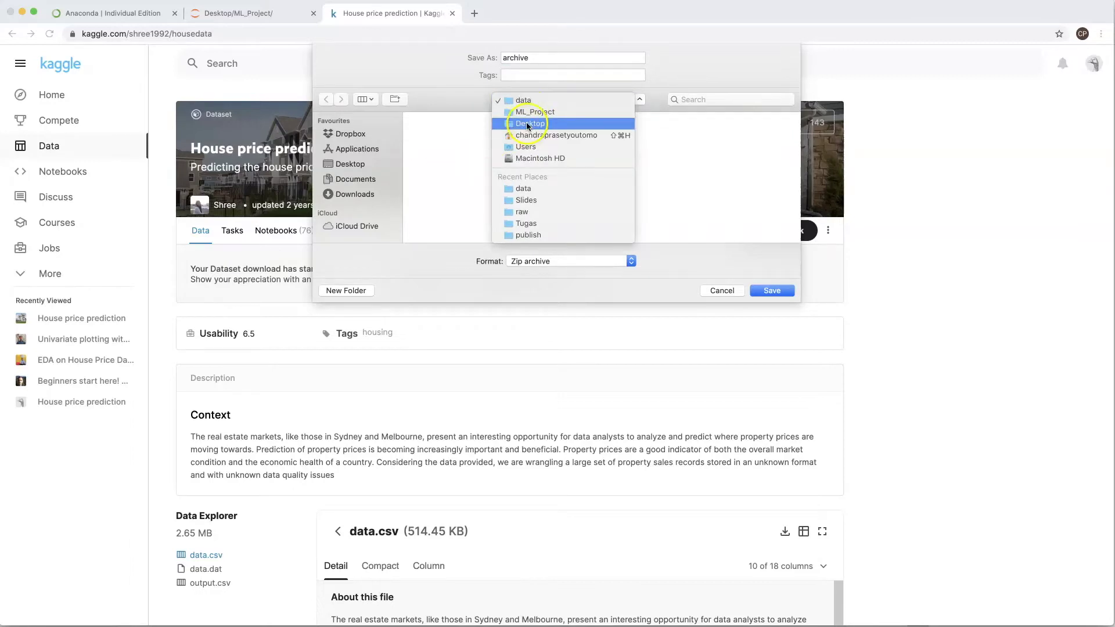
{"action": "left_click", "coordinate": [437, 137]}
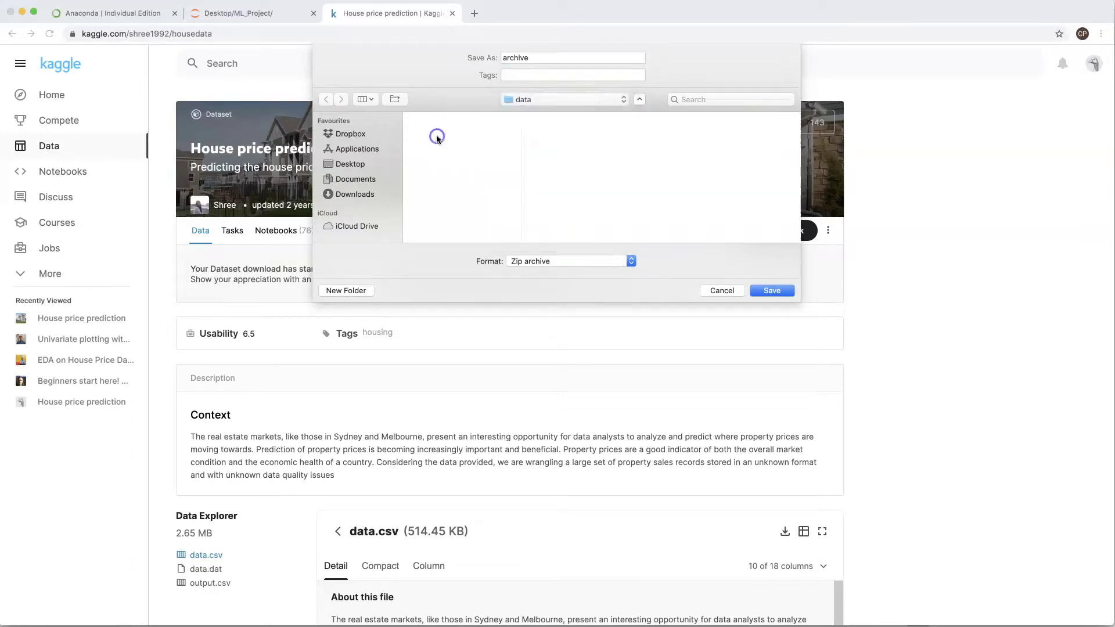
{"action": "left_click", "coordinate": [771, 292]}
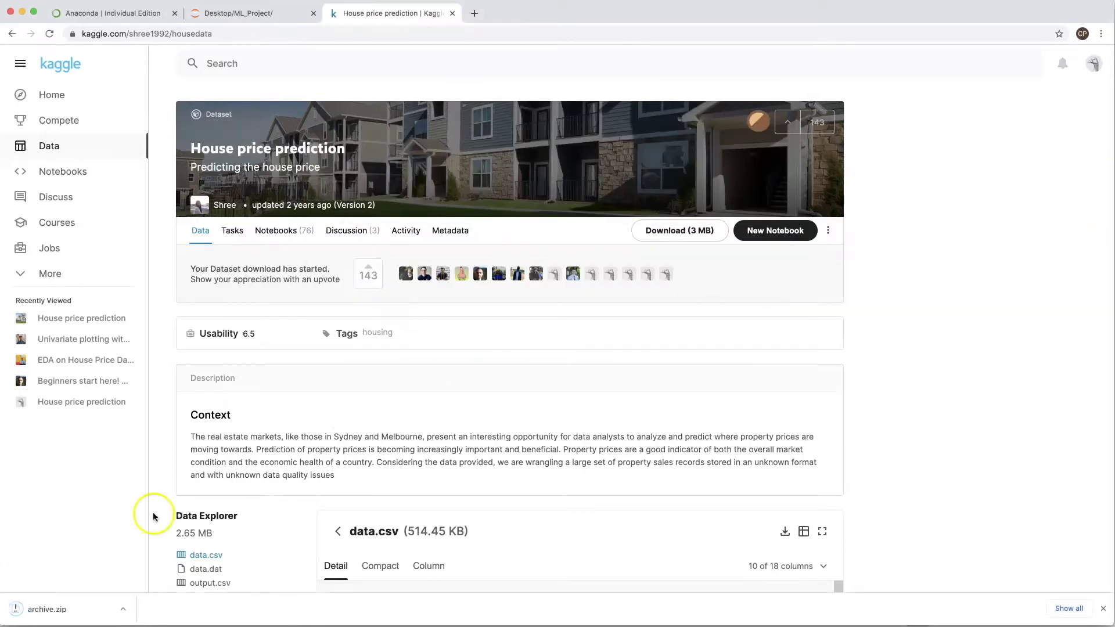
Extract the downloaded archive.zip and expand the resulting archive folder in Finder
{"action": "left_click", "coordinate": [53, 614]}
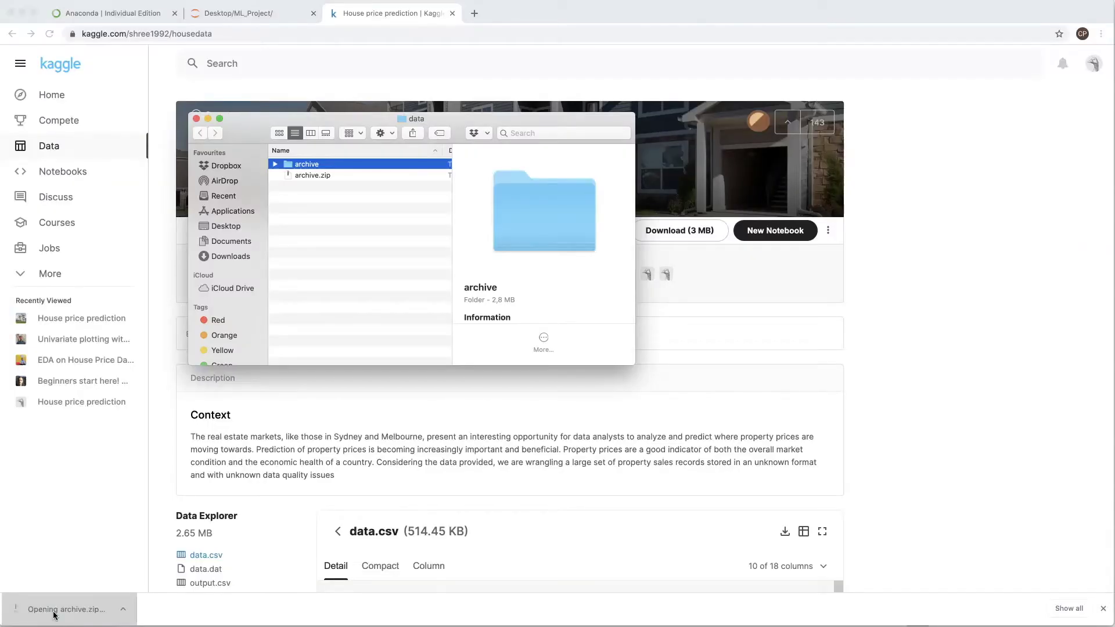
{"action": "left_click", "coordinate": [299, 224]}
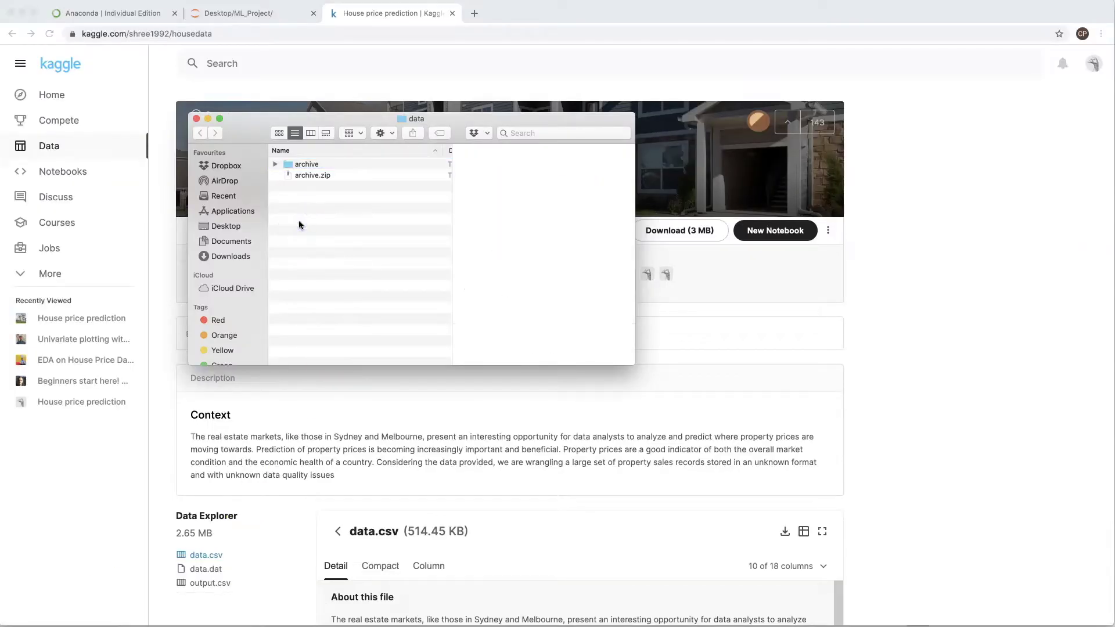
{"action": "left_click", "coordinate": [276, 165]}
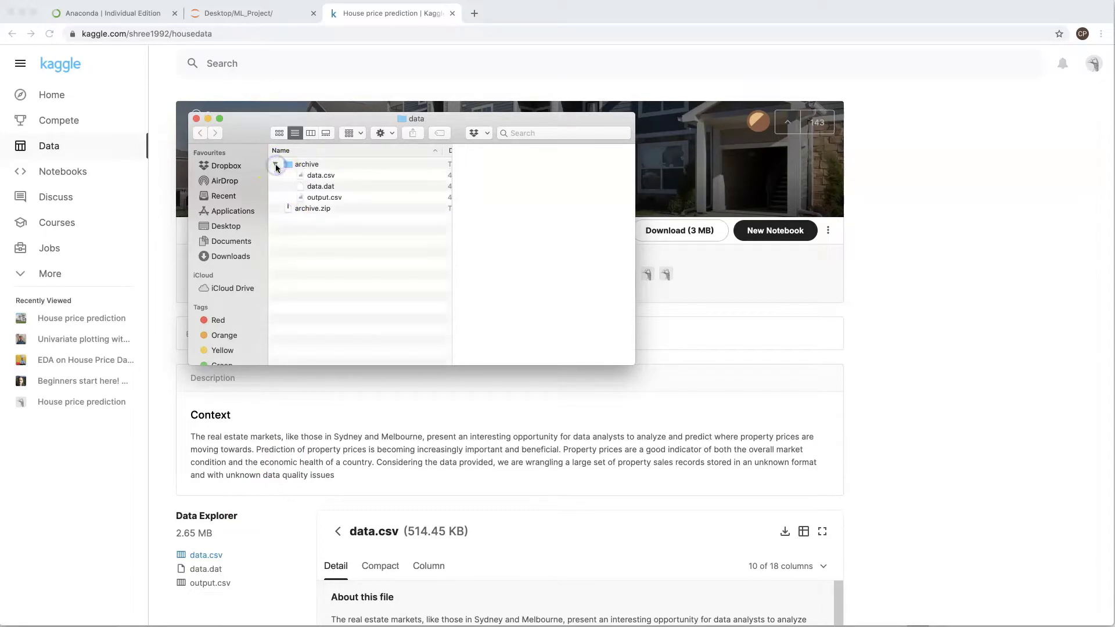
Copy data.csv, data.dat and output.csv from the archive folder into the data folder, and collapse the archive folder
{"action": "left_click", "coordinate": [320, 176]}
{"action": "left_click", "coordinate": [319, 186]}
{"action": "left_click", "coordinate": [319, 197]}
{"action": "left_click", "coordinate": [321, 176]}
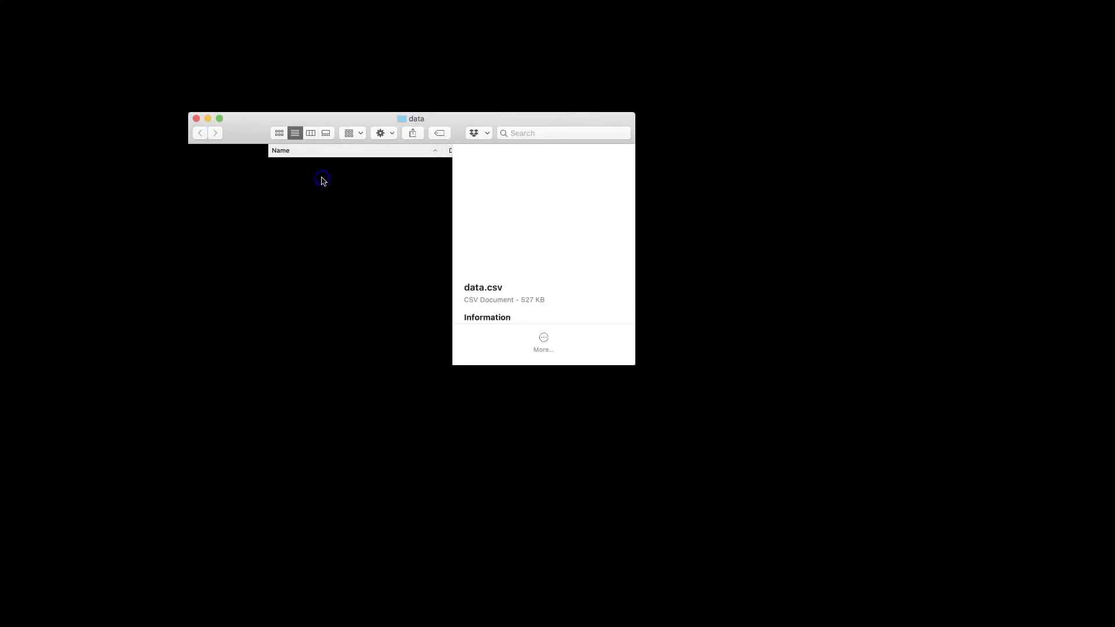
{"action": "key", "text": "shift+Down"}
{"action": "key", "text": "shift+Down"}
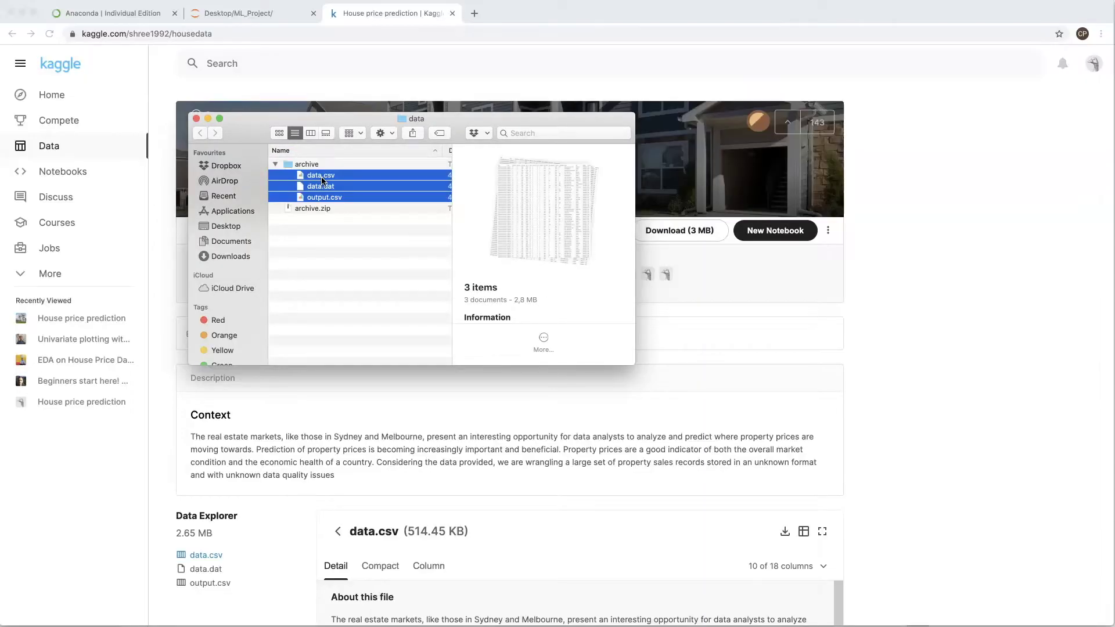
{"action": "left_click", "coordinate": [324, 250]}
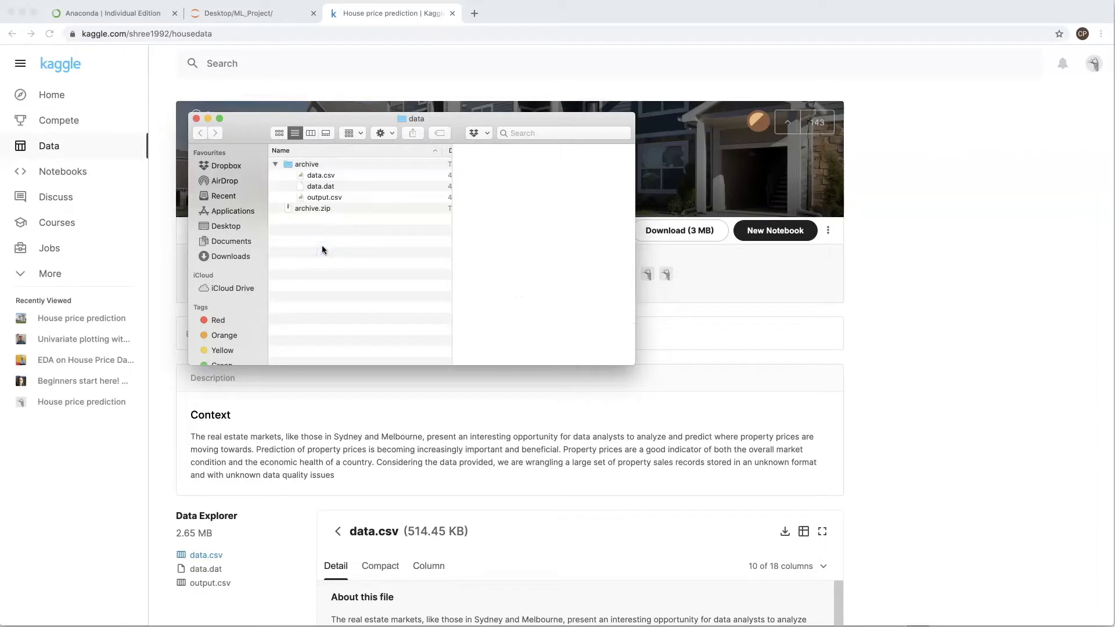
{"action": "left_click", "coordinate": [306, 219]}
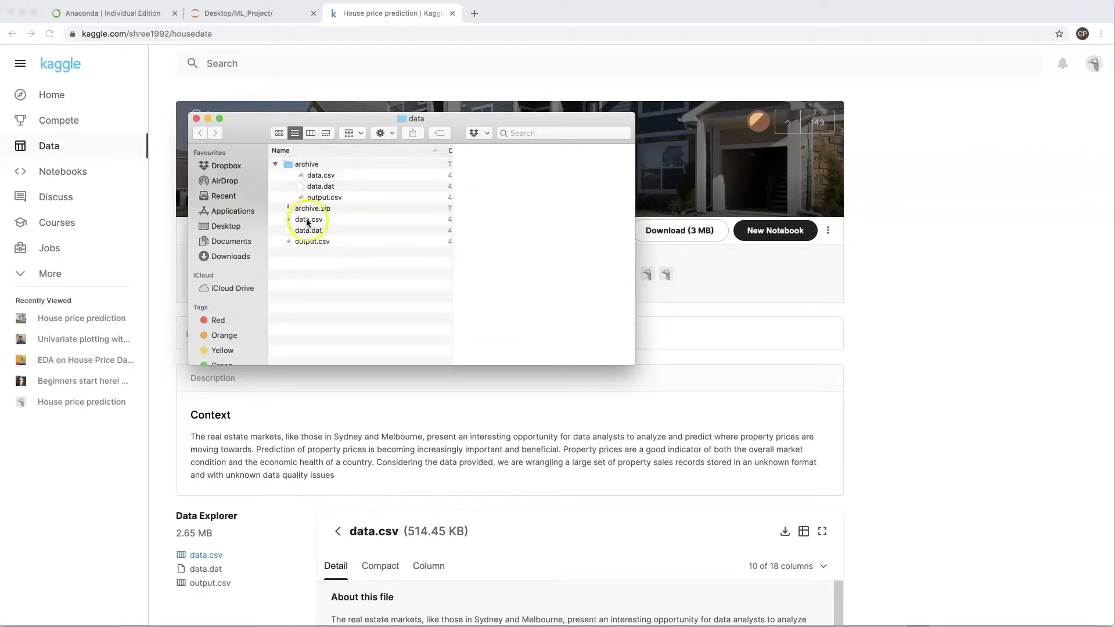
{"action": "left_click", "coordinate": [271, 164]}
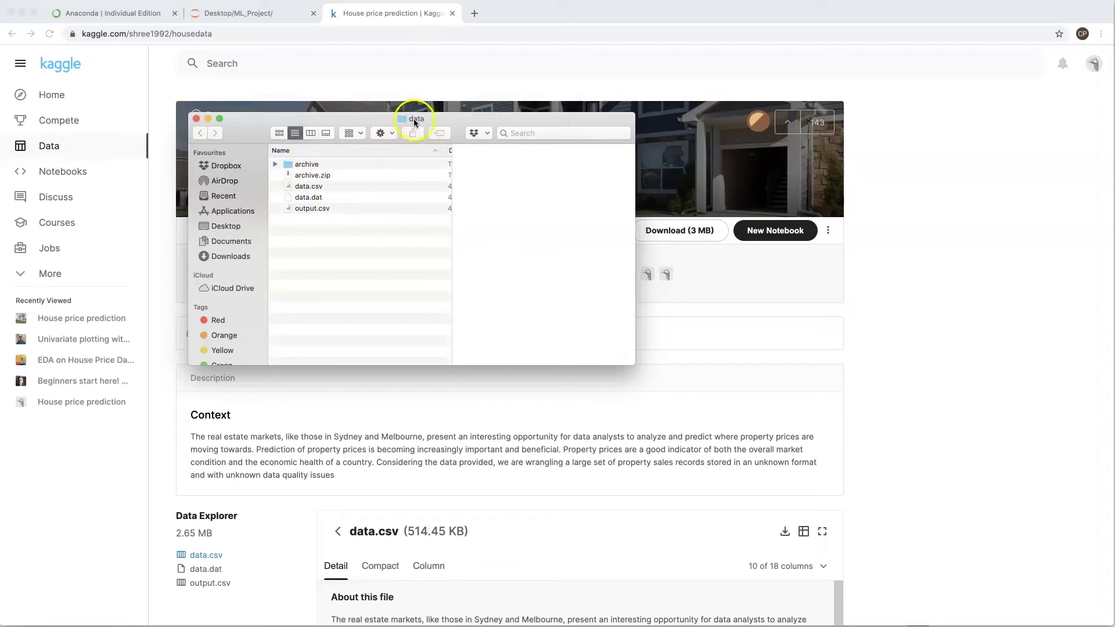
Move the archive folder and archive.zip from the data folder to the Bin
{"action": "left_click", "coordinate": [308, 166]}
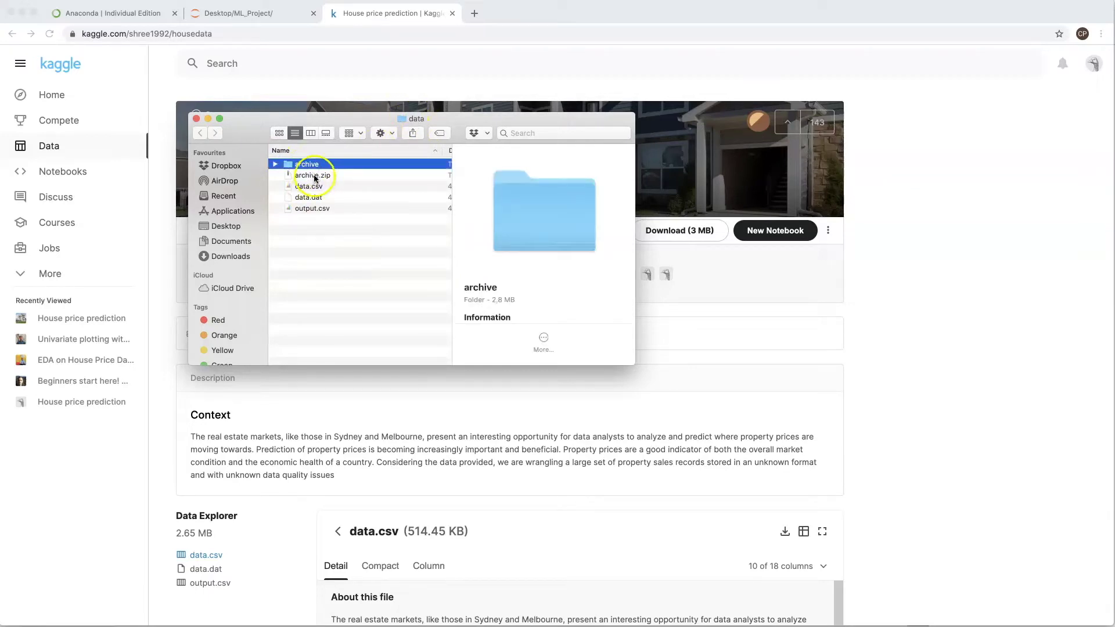
{"action": "left_click", "coordinate": [311, 176], "text": "shift"}
{"action": "left_click", "coordinate": [309, 174]}
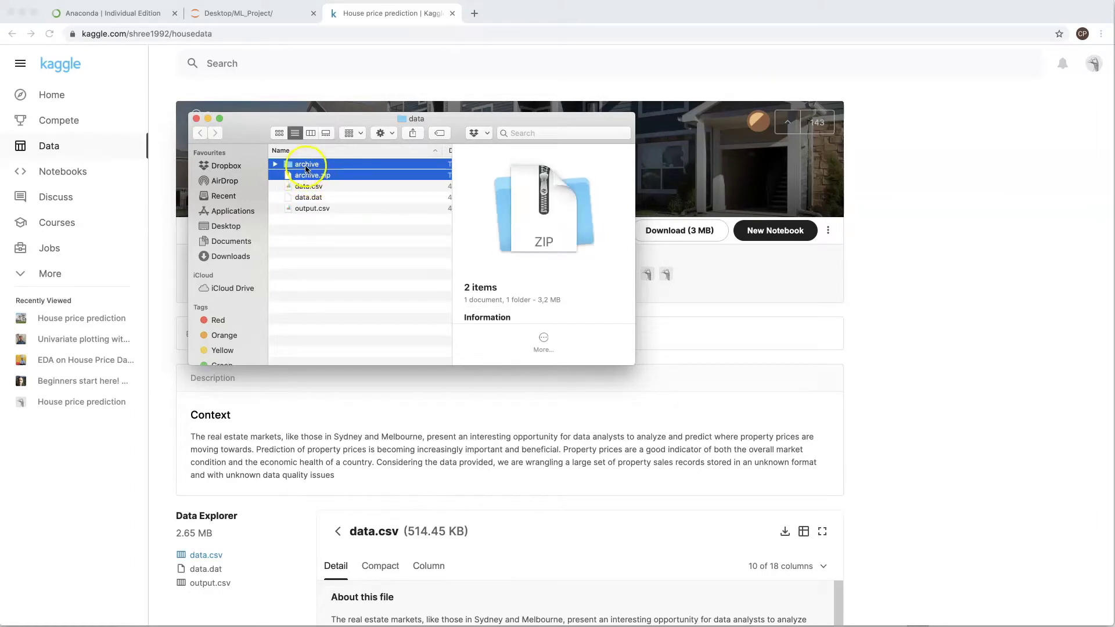
{"action": "right_click", "coordinate": [306, 169]}
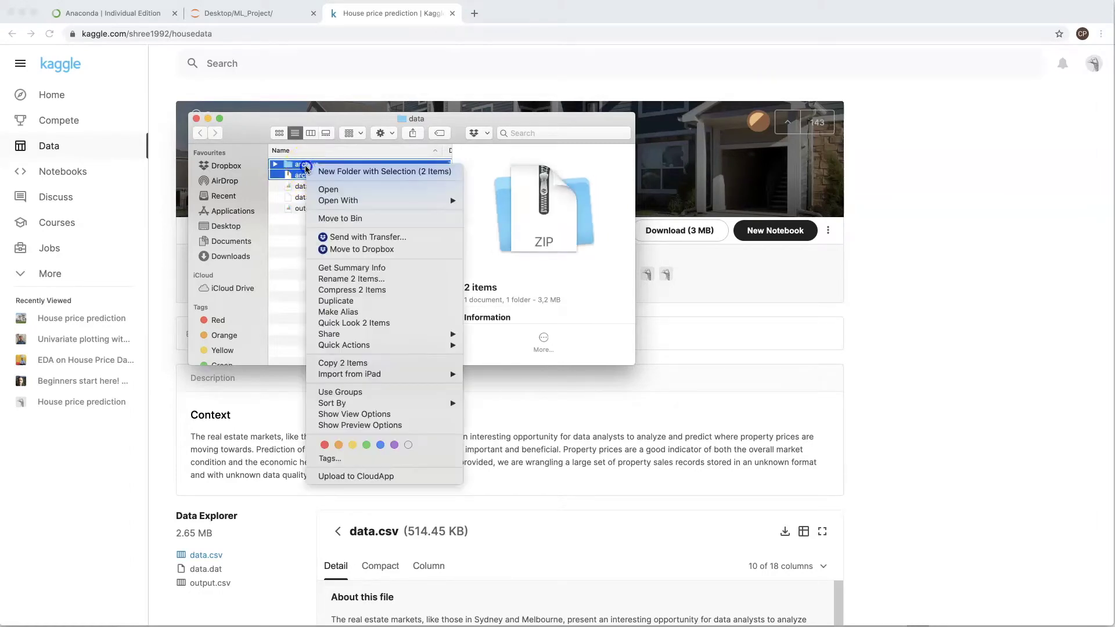
{"action": "left_click", "coordinate": [340, 218]}
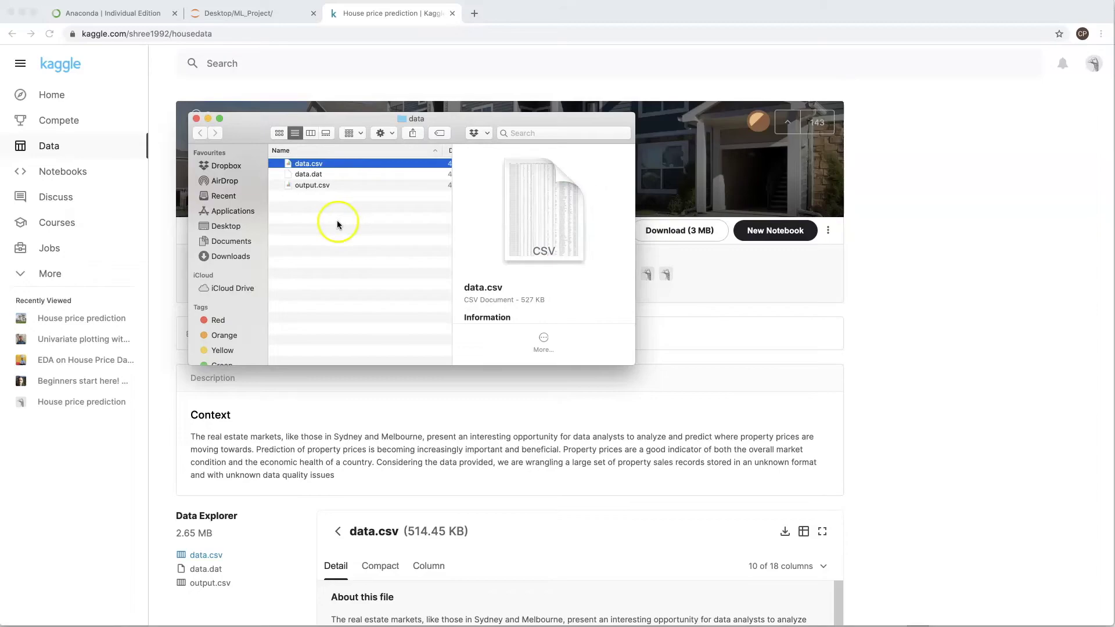
{"action": "left_click", "coordinate": [338, 224]}
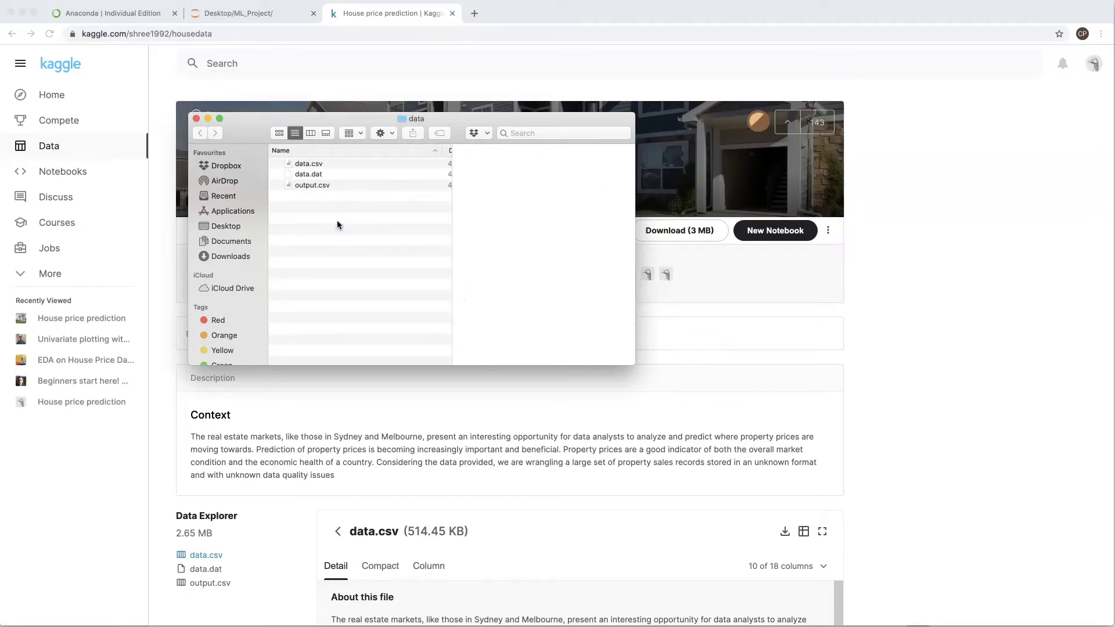
Return to the Jupyter file browser and open the data folder to check the dataset files
{"action": "left_click", "coordinate": [243, 14]}
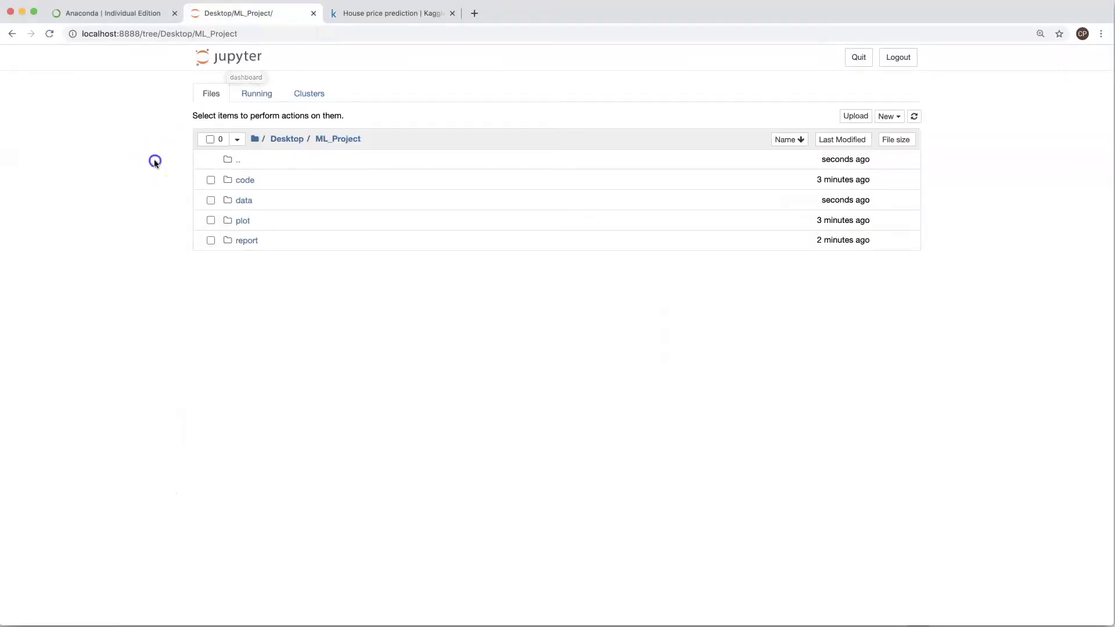
{"action": "left_click", "coordinate": [244, 200]}
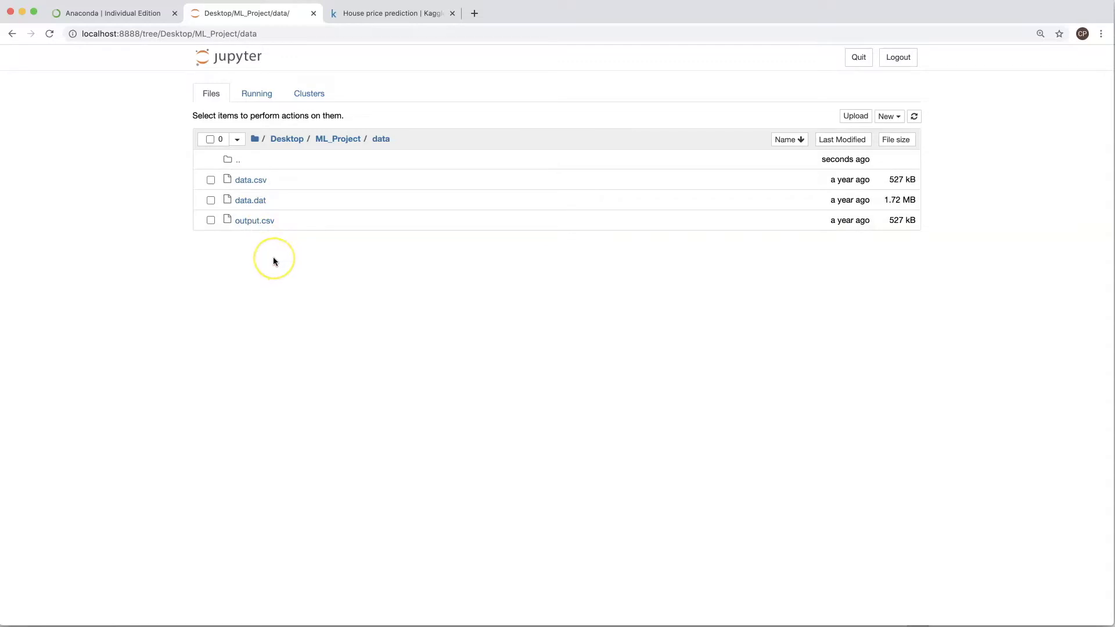
Switch to PowerPoint and advance to the Python 3 Notebook slide to read the instructions
{"action": "key", "text": "super+Tab"}
{"action": "key", "text": "super+Tab"}
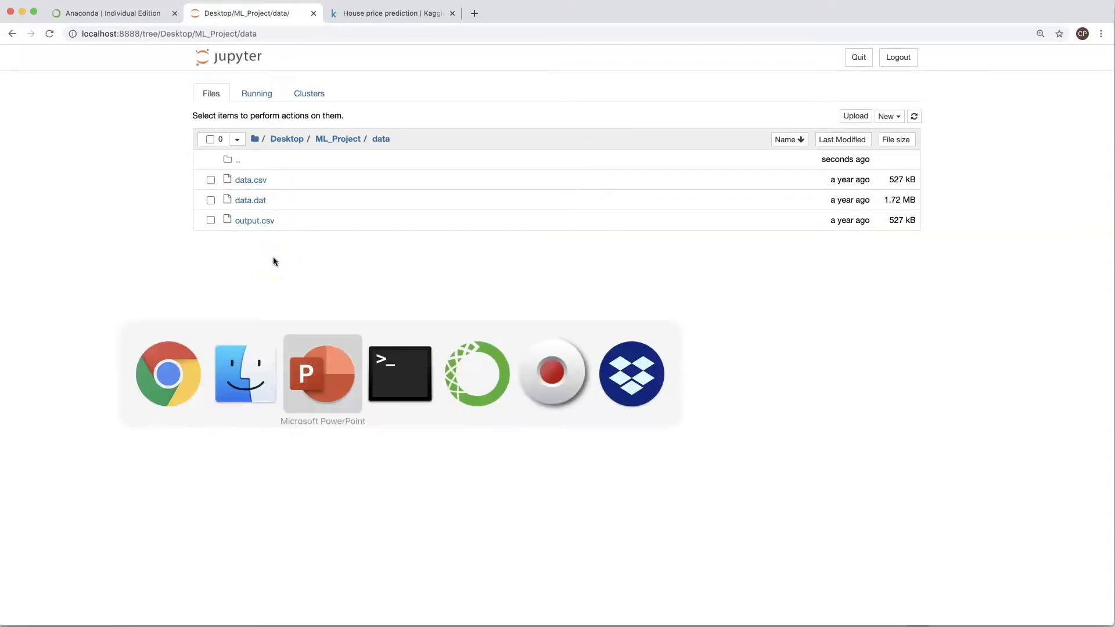
{"action": "left_click", "coordinate": [168, 341]}
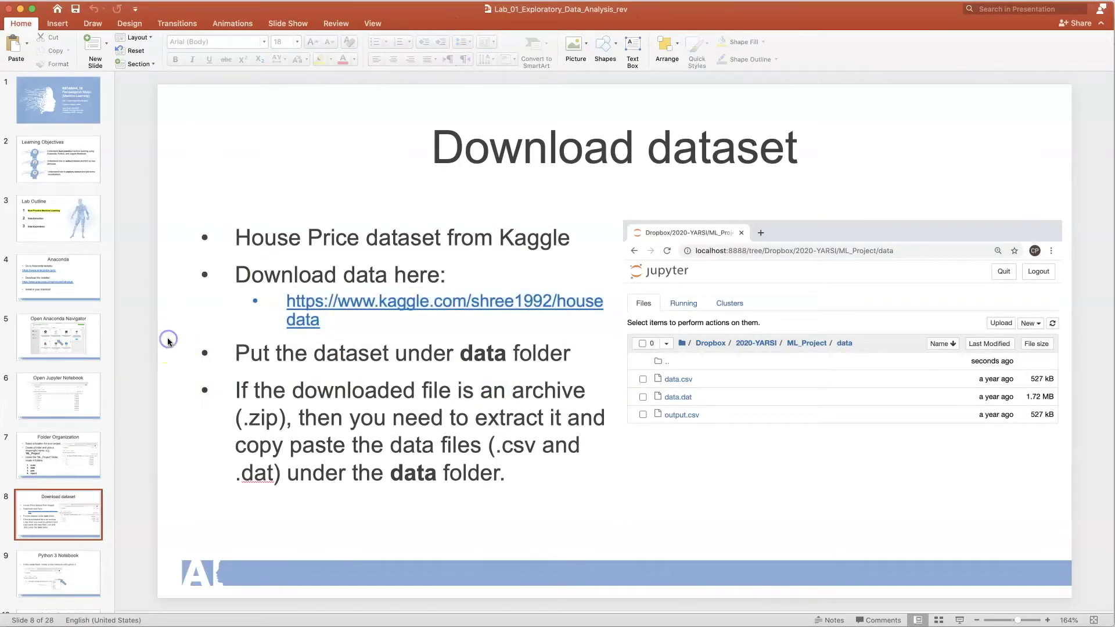
{"action": "key", "text": "Down"}
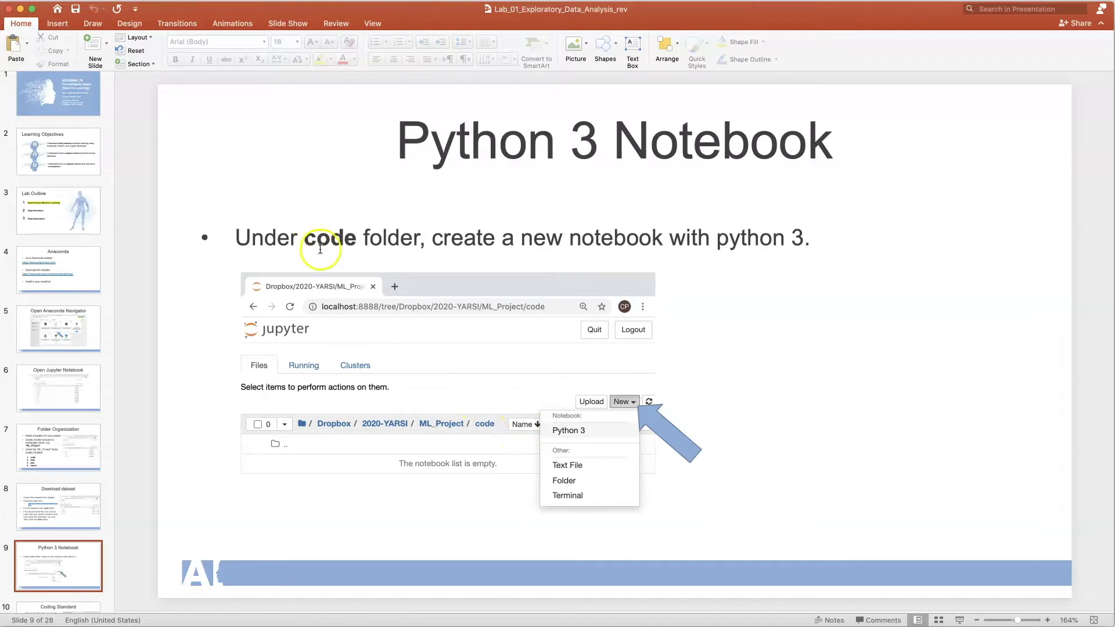
Switch to Chrome and create a new Python 3 notebook inside the code folder of ML_Project
{"action": "key", "text": "super+Tab"}
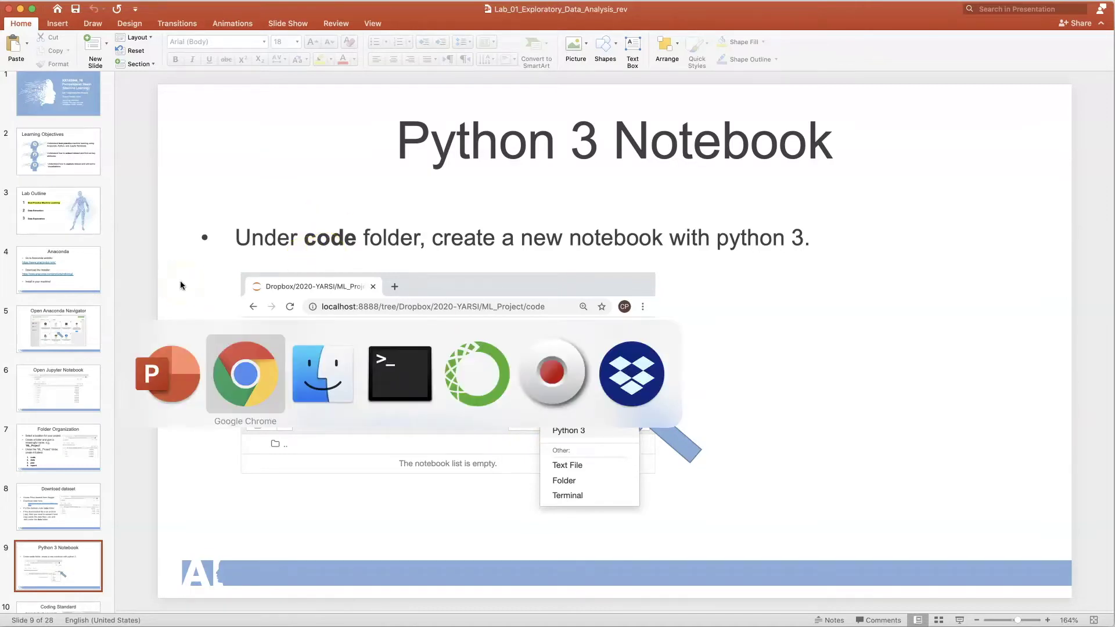
{"action": "left_click", "coordinate": [339, 142]}
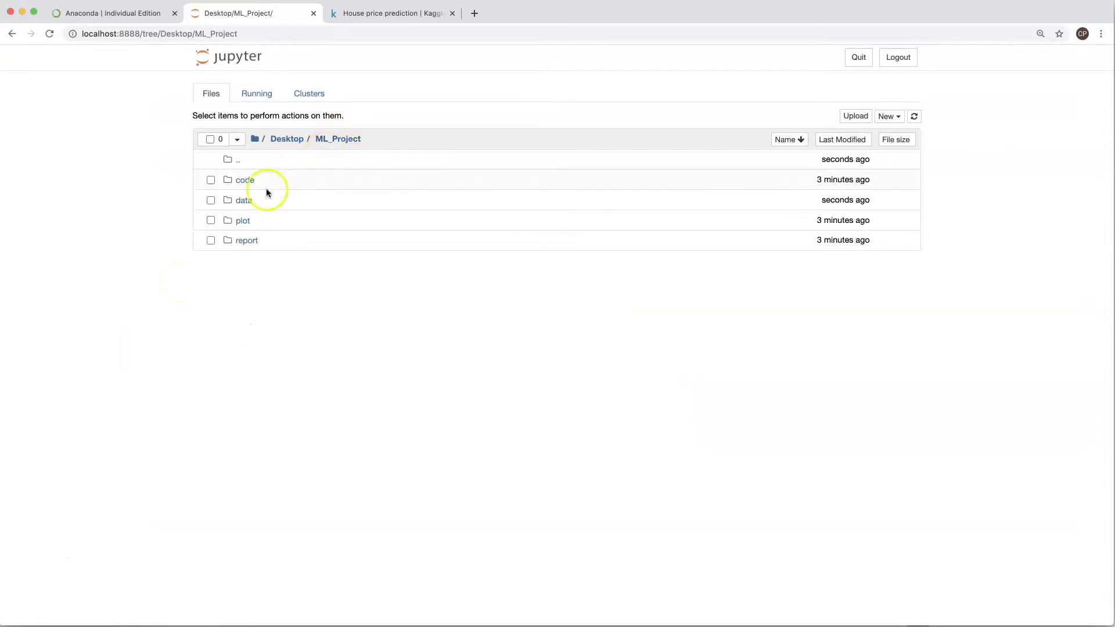
{"action": "left_click", "coordinate": [245, 180]}
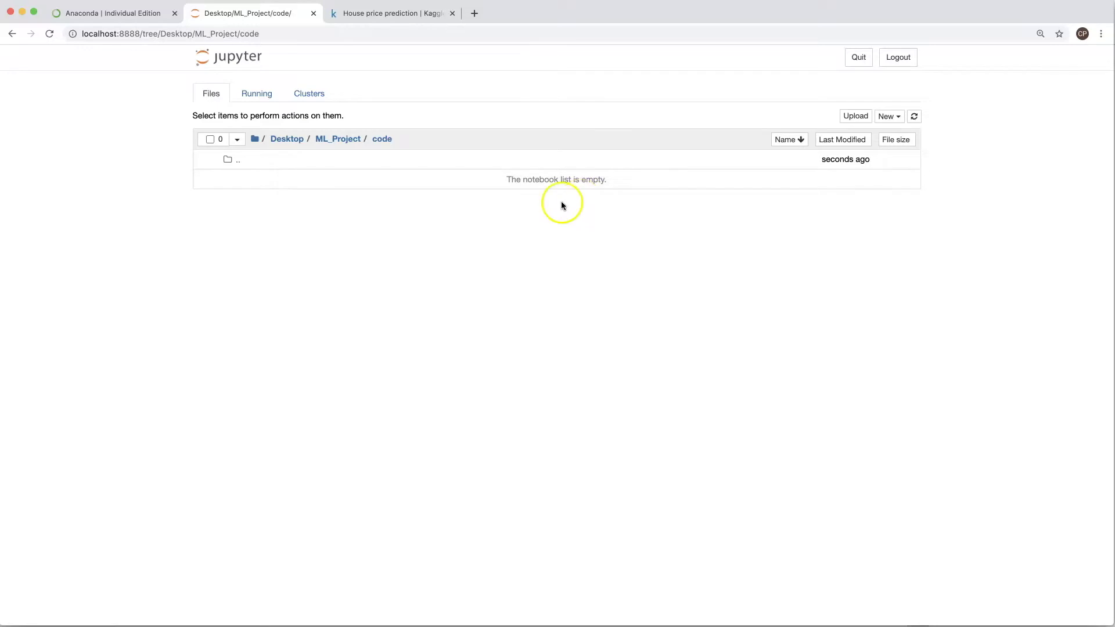
{"action": "left_click", "coordinate": [894, 118]}
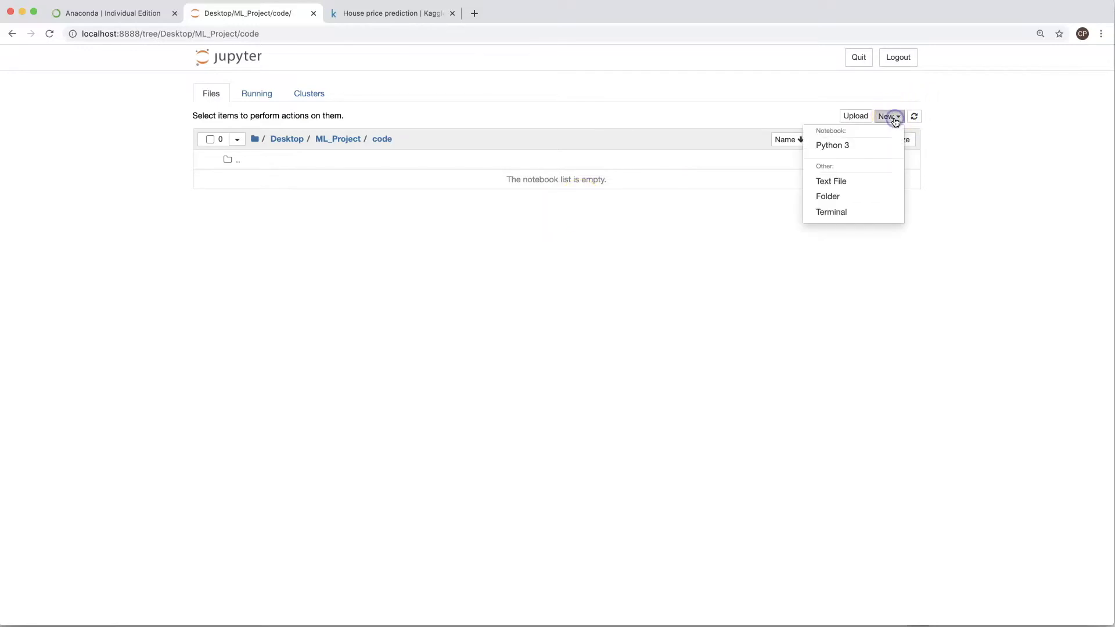
{"action": "left_click", "coordinate": [853, 146]}
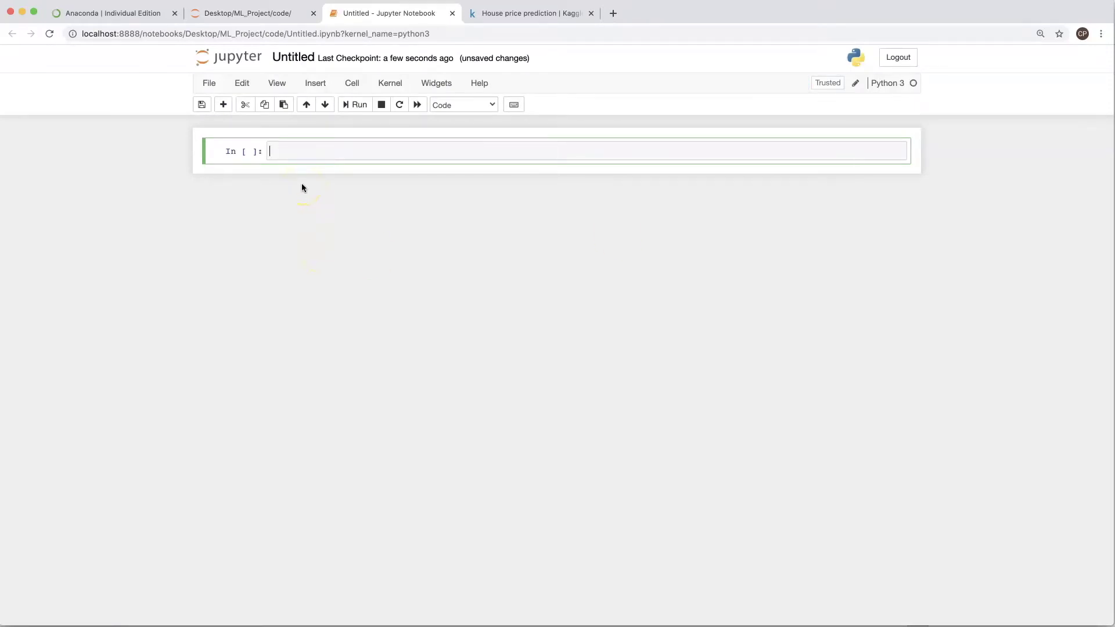
Rename the untitled notebook as data_analysis
{"action": "left_click", "coordinate": [287, 62]}
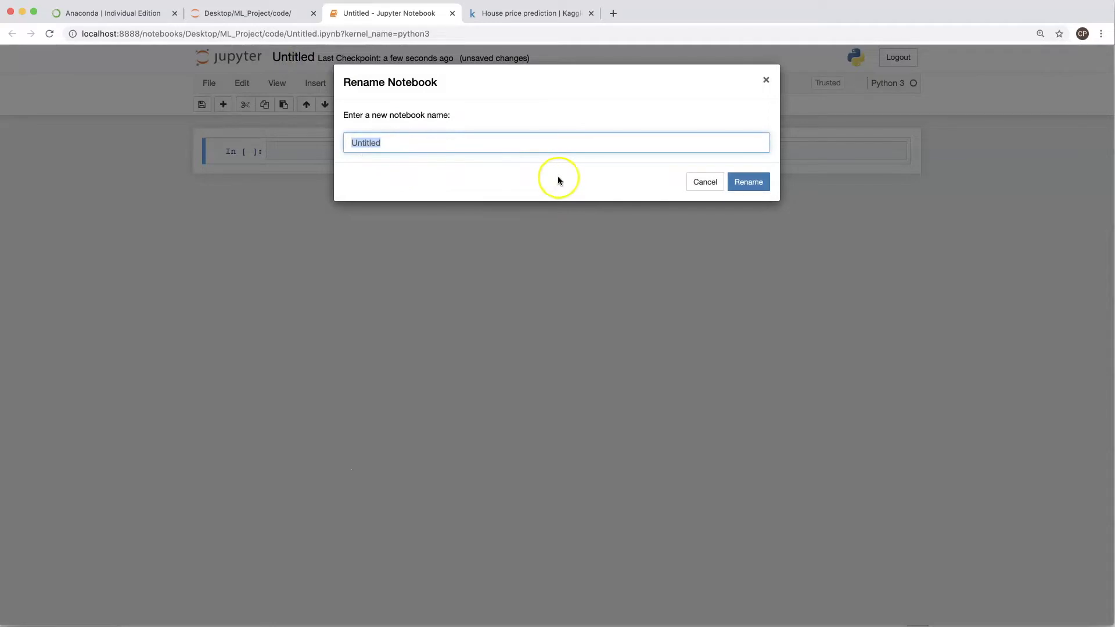
{"action": "type", "text": "data_analysis"}
{"action": "left_click", "coordinate": [756, 183]}
Add five empty code cells below the first cell of the notebook
{"action": "left_click", "coordinate": [301, 150]}
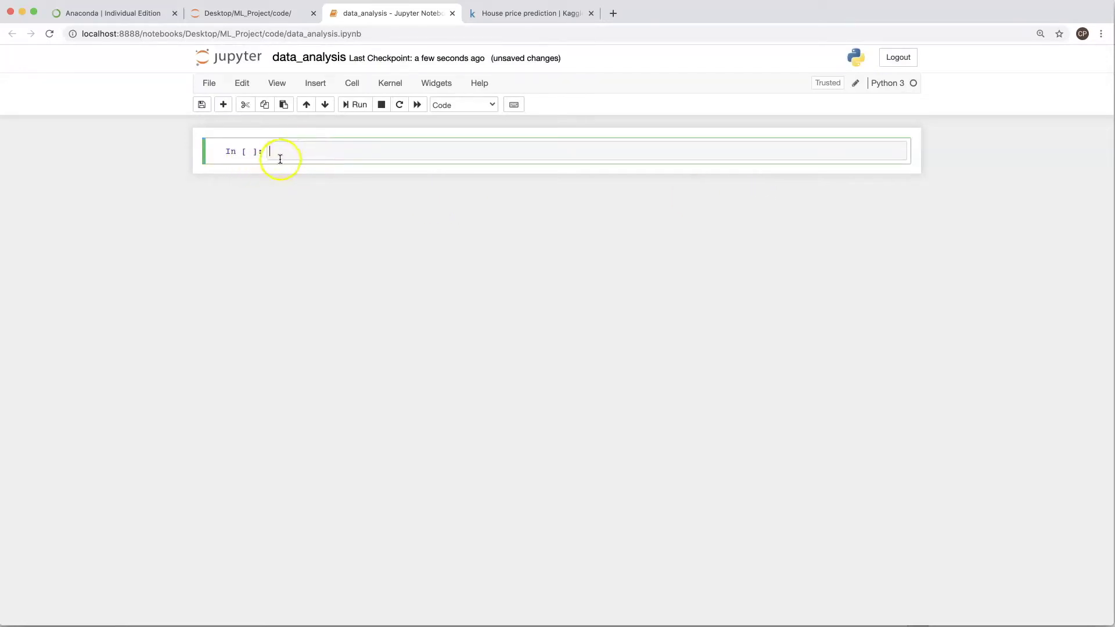
{"action": "left_click", "coordinate": [224, 106]}
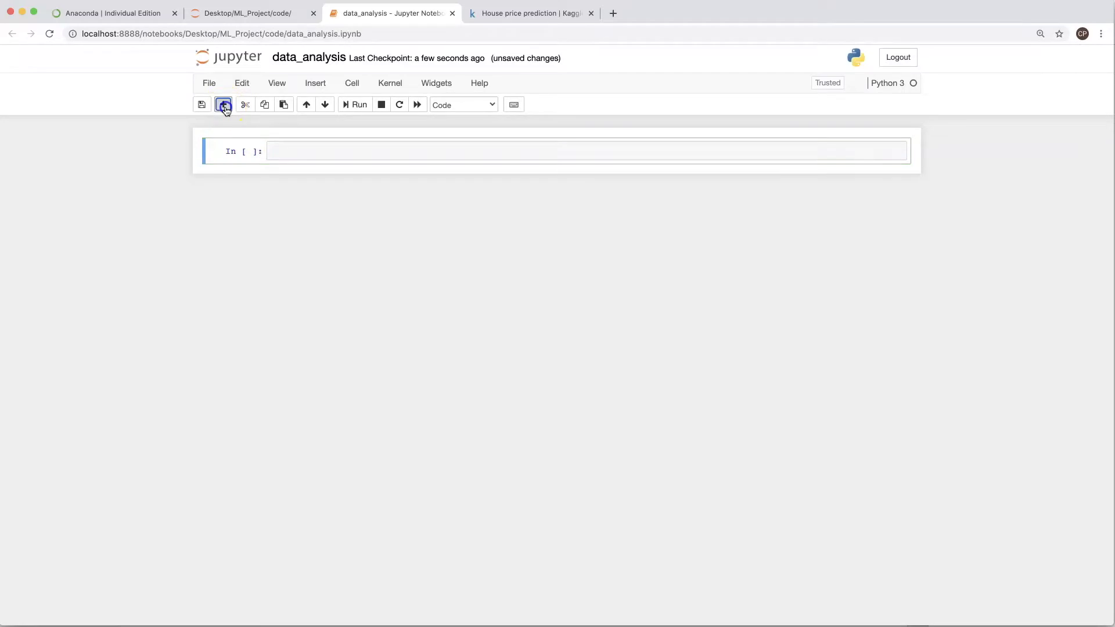
{"action": "left_click", "coordinate": [225, 106]}
{"action": "left_click", "coordinate": [225, 106]}
{"action": "left_click", "coordinate": [225, 105]}
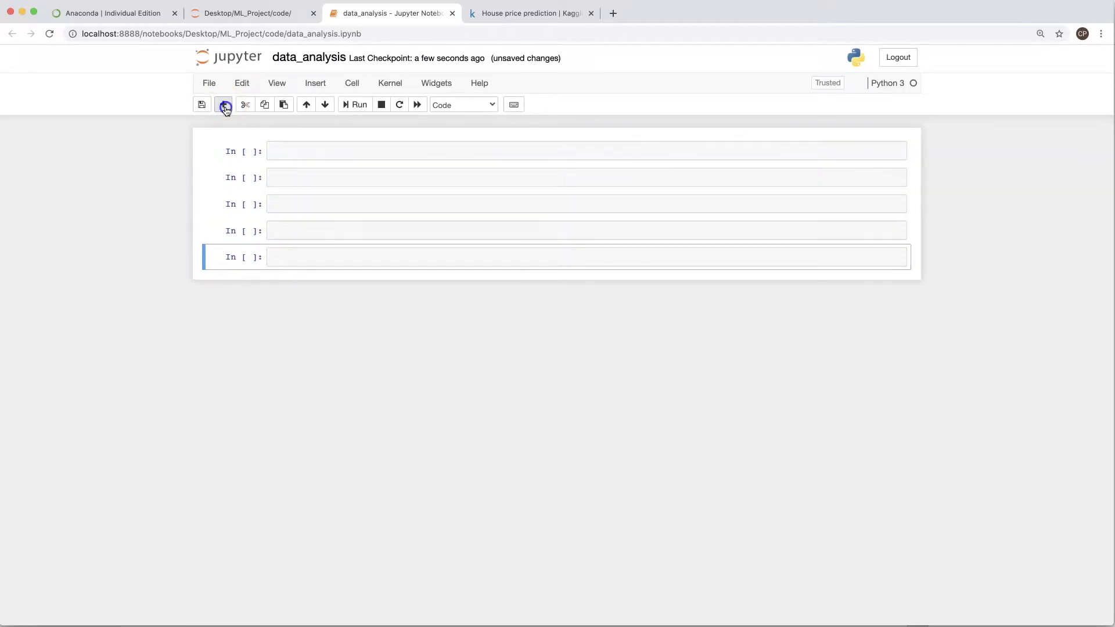
{"action": "left_click", "coordinate": [224, 106]}
Convert the first cell to Markdown and begin a top-level heading in it with a single #
{"action": "left_click", "coordinate": [298, 154]}
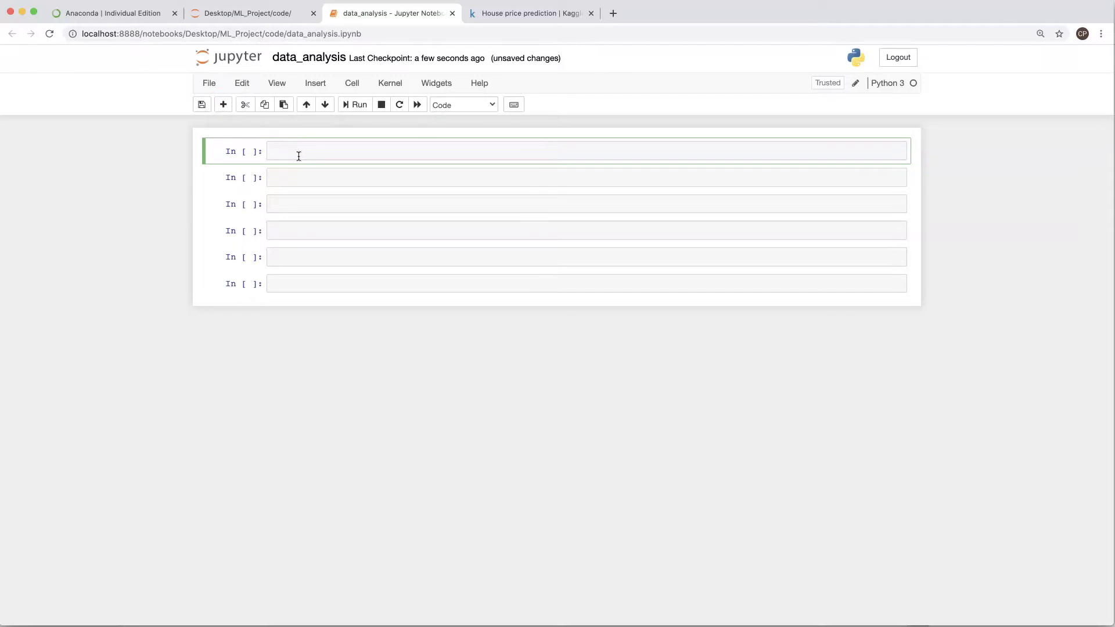
{"action": "left_click", "coordinate": [473, 108]}
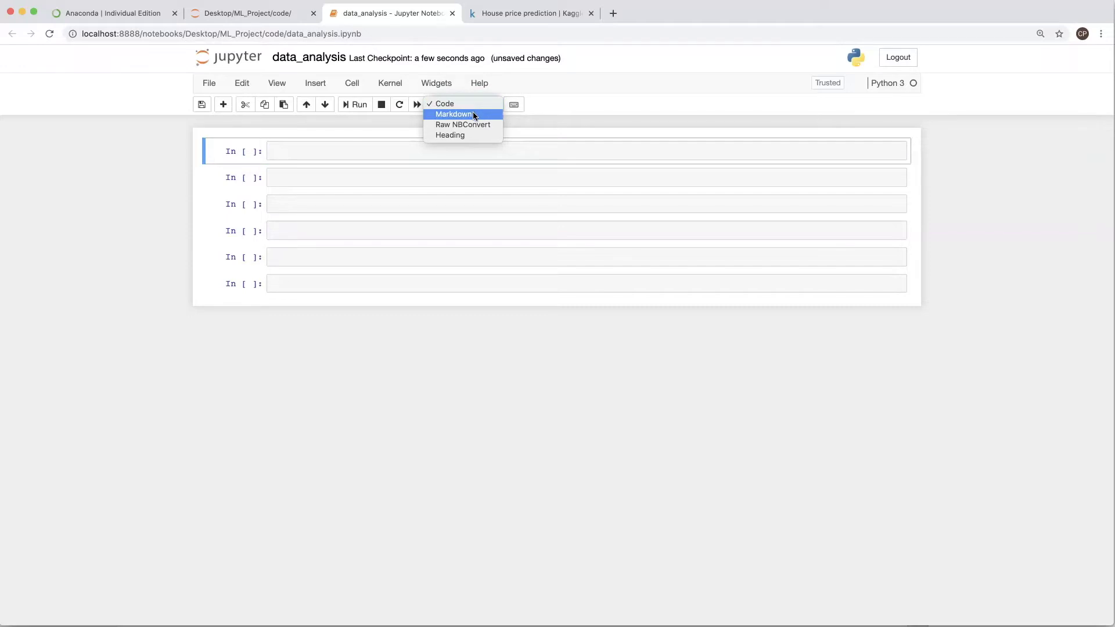
{"action": "left_click", "coordinate": [472, 114]}
{"action": "left_click", "coordinate": [370, 154]}
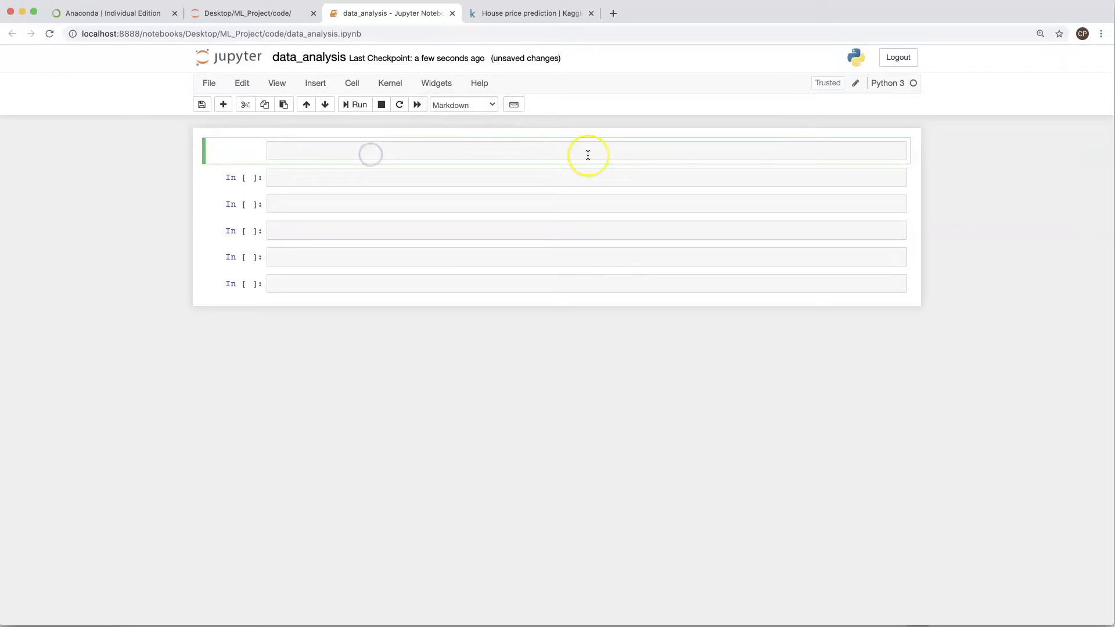
{"action": "type", "text": "##"}
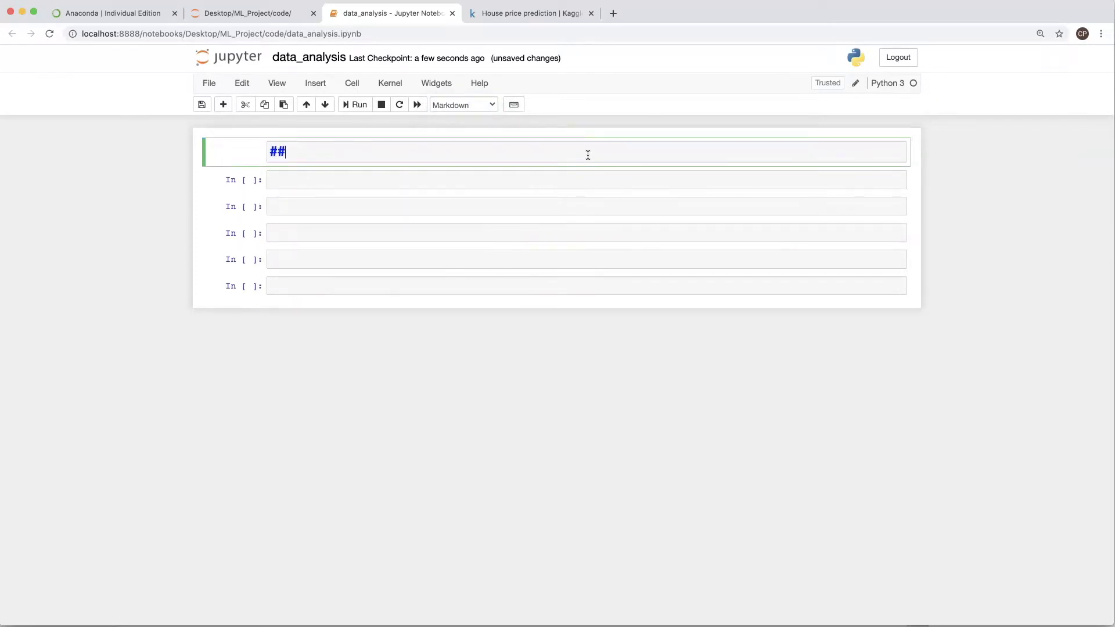
{"action": "key", "text": "BackSpace"}
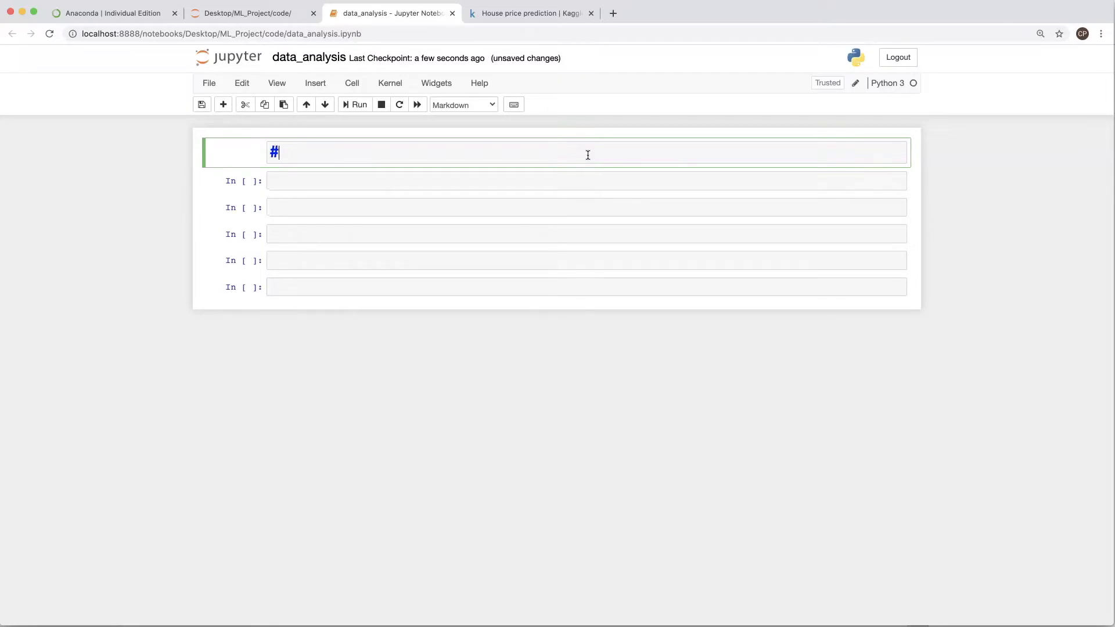